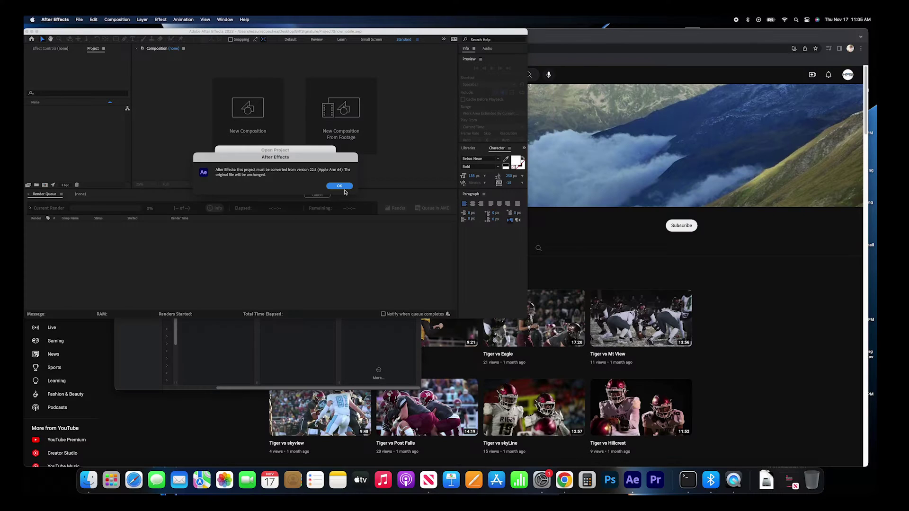
- Confirm converting the older Pontoon project to the new After Effects version
{"action": "left_click", "coordinate": [343, 186]}
- Scrub and play the Pontoon logo animation to watch the boat slide across
{"action": "left_click_drag", "start_coordinate": [250, 237], "coordinate": [283, 230]}
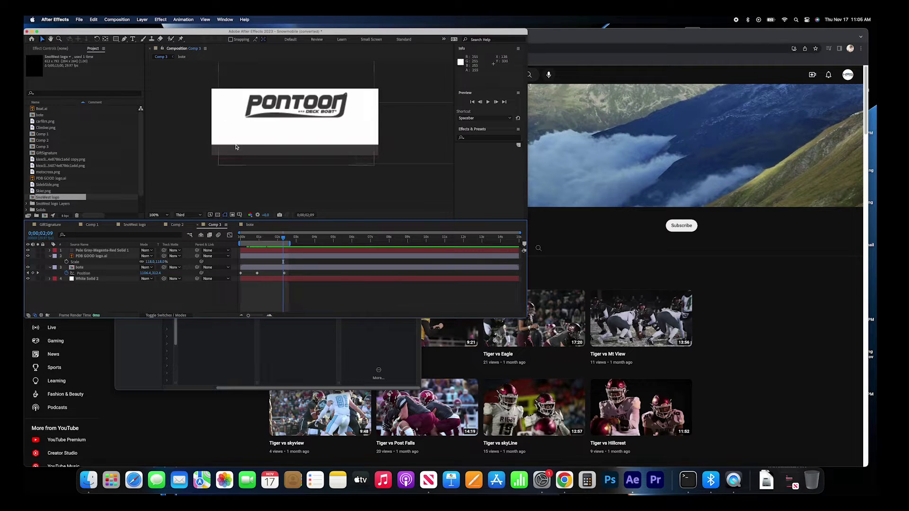
{"action": "left_click_drag", "start_coordinate": [283, 237], "coordinate": [268, 240]}
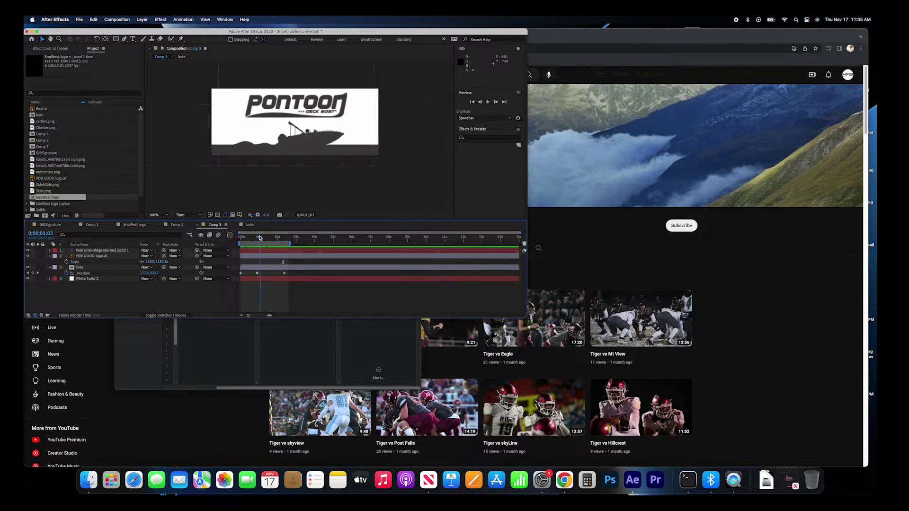
{"action": "key", "text": "space"}
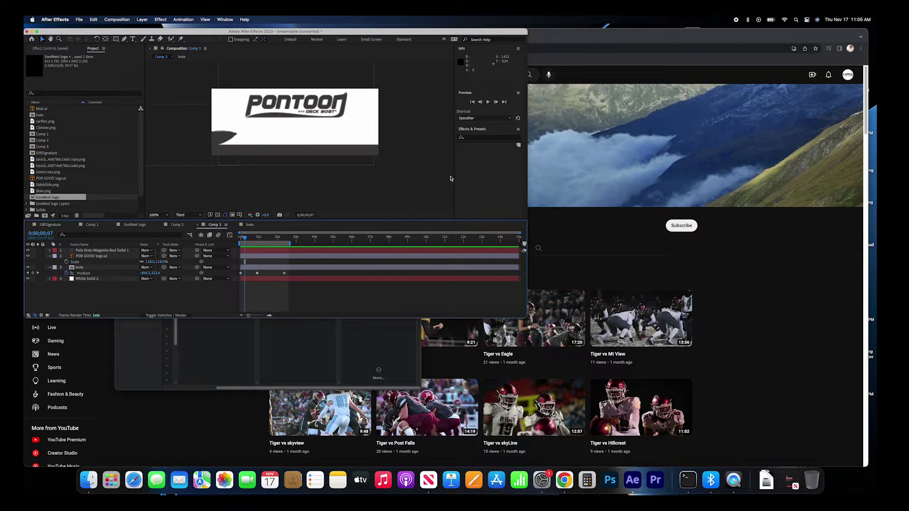
- Like the GIF tutorial comment recommending a wiggle expression on the water
{"action": "left_click", "coordinate": [625, 252]}
{"action": "left_click", "coordinate": [253, 37]}
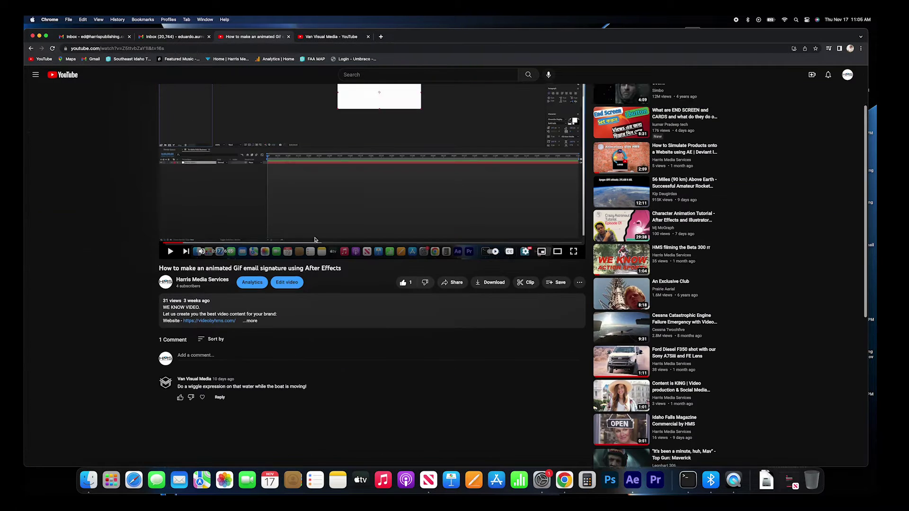
{"action": "scroll", "coordinate": [223, 258], "scroll_direction": "down", "scroll_amount": 10}
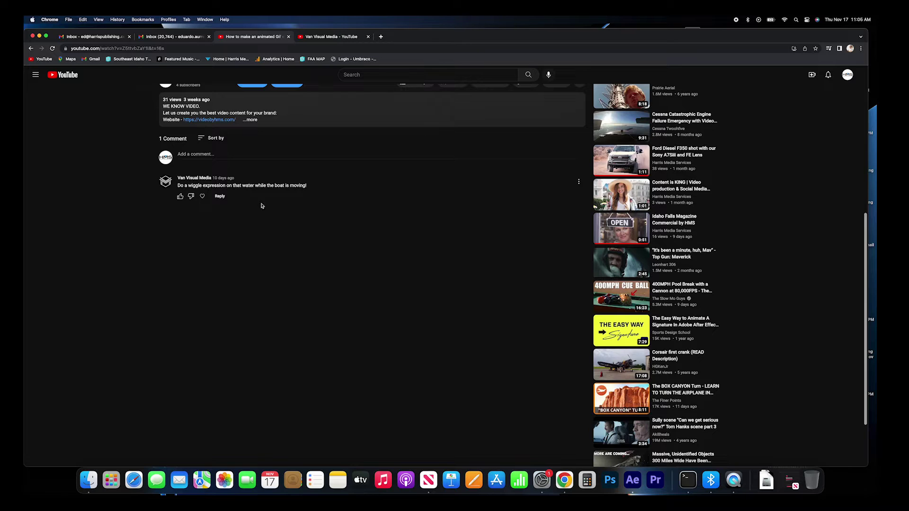
{"action": "left_click", "coordinate": [179, 196]}
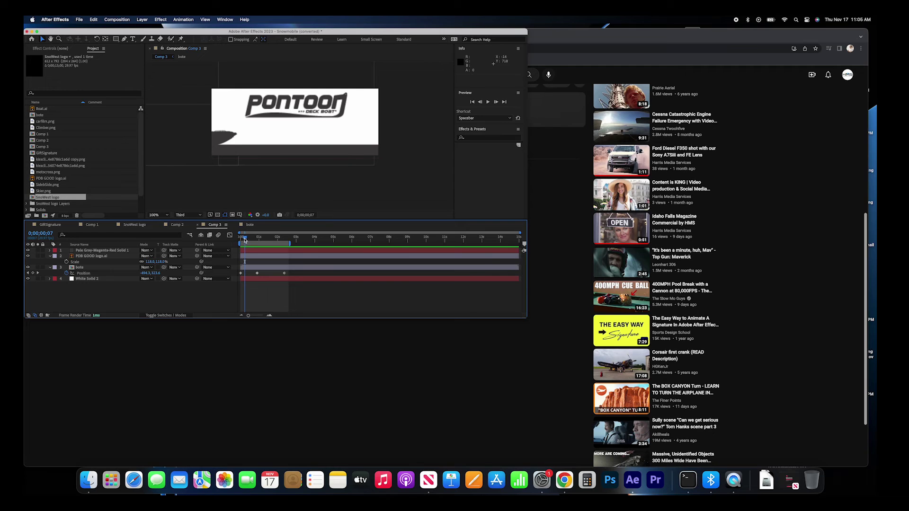
- Select the gray solid beneath the boat and maximize the workspace
{"action": "left_click_drag", "start_coordinate": [245, 240], "coordinate": [252, 238]}
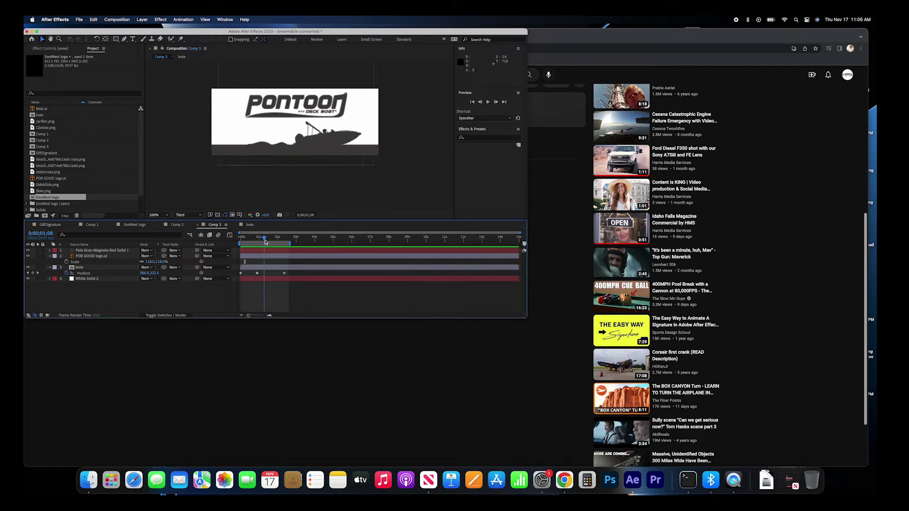
{"action": "left_click", "coordinate": [94, 251]}
{"action": "mouse_move", "coordinate": [252, 236]}
{"action": "left_mouse_down"}
{"action": "mouse_move", "coordinate": [265, 239]}
{"action": "mouse_move", "coordinate": [254, 239]}
{"action": "left_mouse_up"}
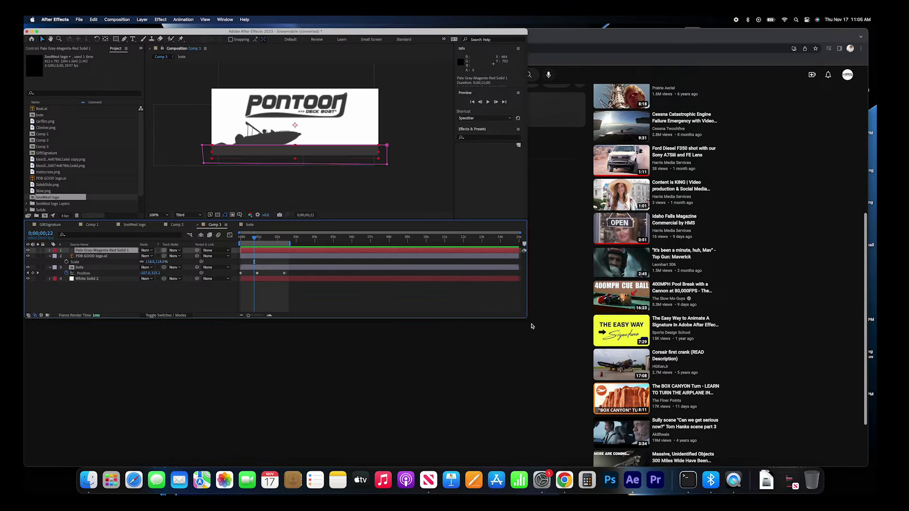
{"action": "left_click_drag", "start_coordinate": [531, 326], "coordinate": [870, 468]}
{"action": "left_click", "coordinate": [264, 321]}
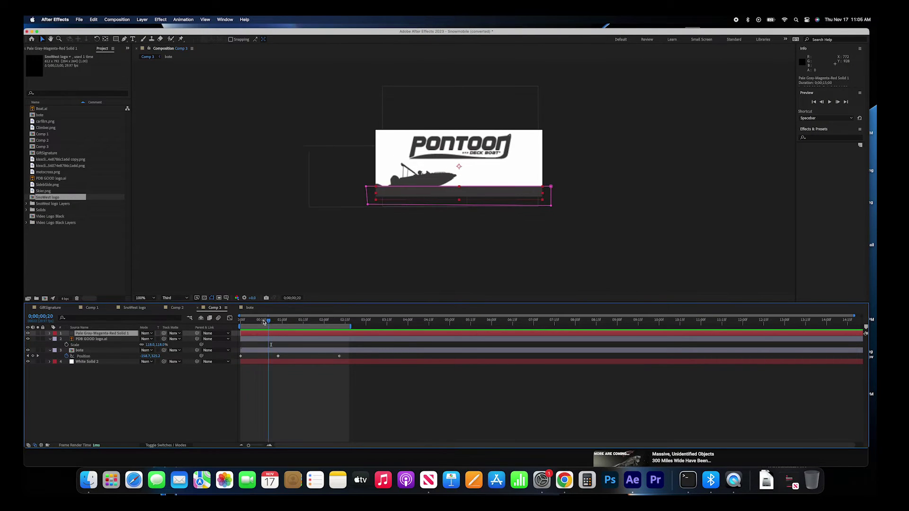
{"action": "left_click_drag", "start_coordinate": [264, 322], "coordinate": [270, 321]}
- Precompose the gray solid as 'Water' and open the new precomp
{"action": "key", "text": "shift+super+c"}
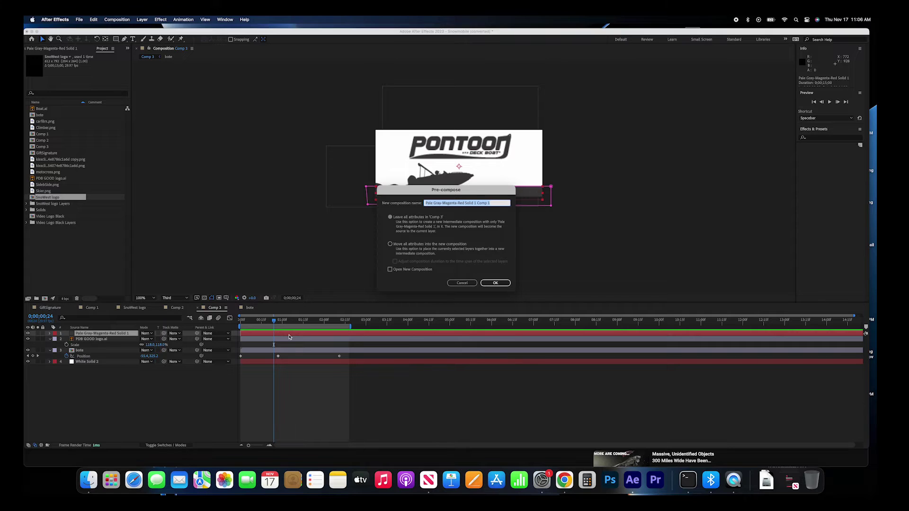
{"action": "type", "text": "Water"}
{"action": "key", "text": "Return"}
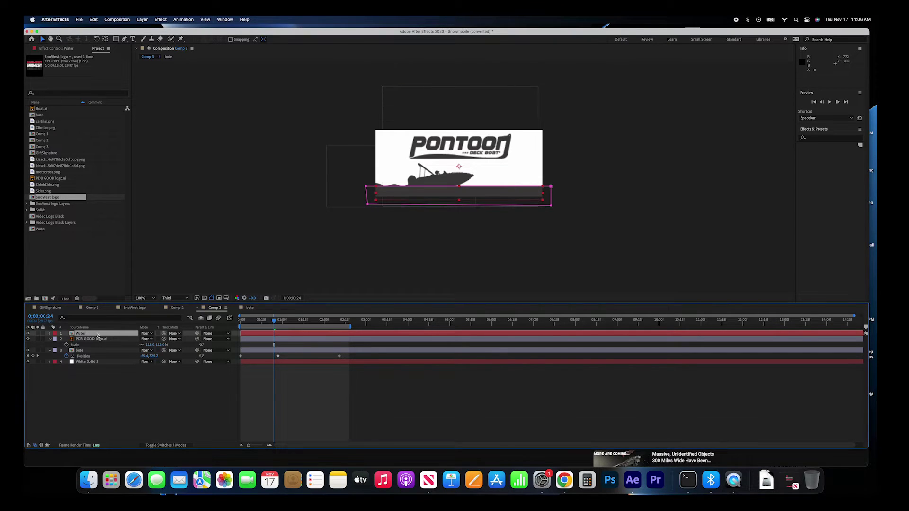
{"action": "double_click", "coordinate": [97, 335]}
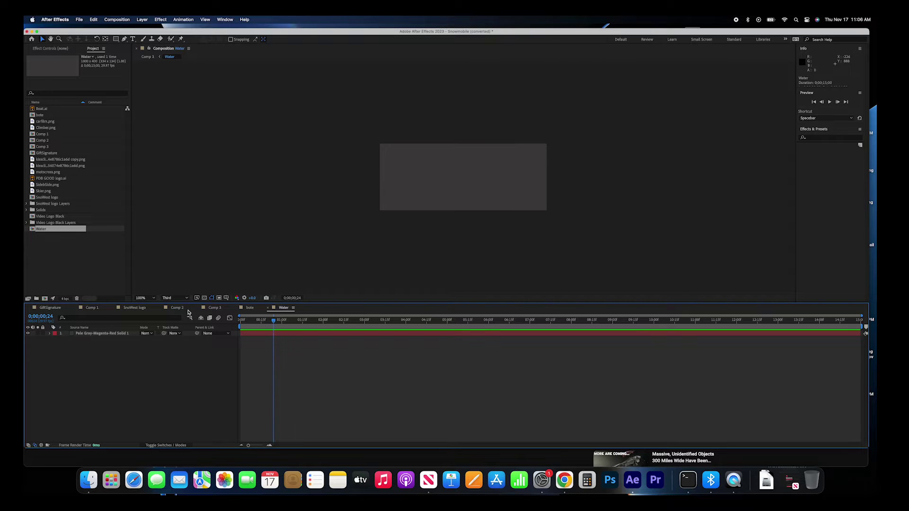
- Compare other compositions, including the SnoWest logo, then return to PONTOON's Comp 3
{"action": "left_click", "coordinate": [249, 310]}
{"action": "left_click", "coordinate": [214, 308]}
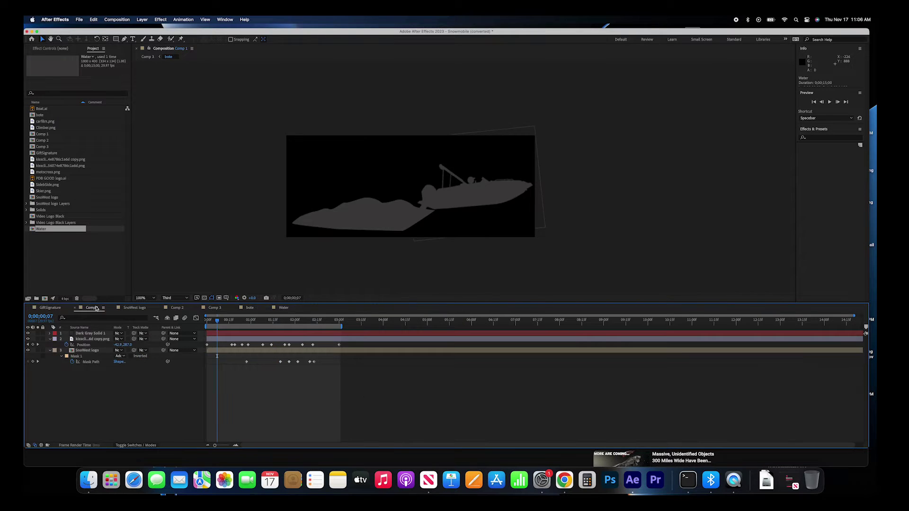
{"action": "left_click", "coordinate": [135, 308]}
{"action": "left_click", "coordinate": [219, 308]}
{"action": "left_click_drag", "start_coordinate": [273, 322], "coordinate": [257, 322]}
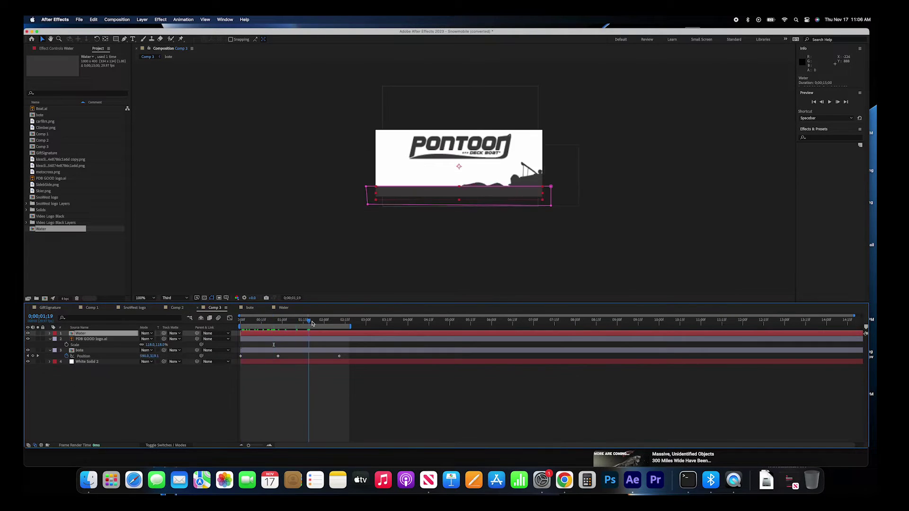
{"action": "right_click", "coordinate": [280, 335]}
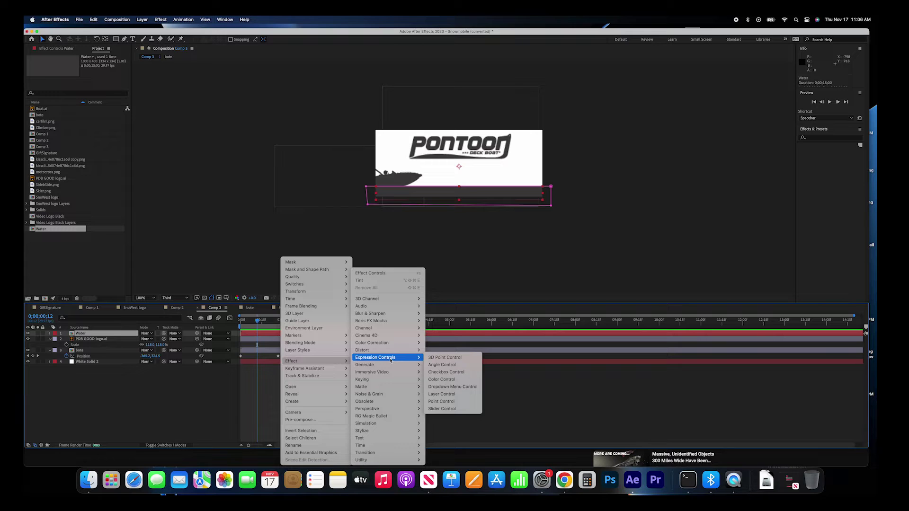
{"action": "mouse_move", "coordinate": [365, 364]}
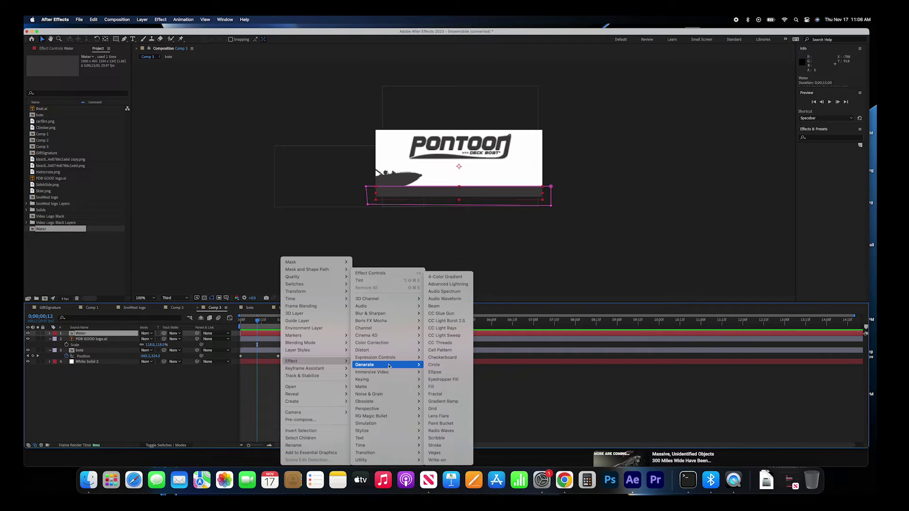
- Search effects and browse the Distort category for the Water layer
{"action": "left_click", "coordinate": [819, 140]}
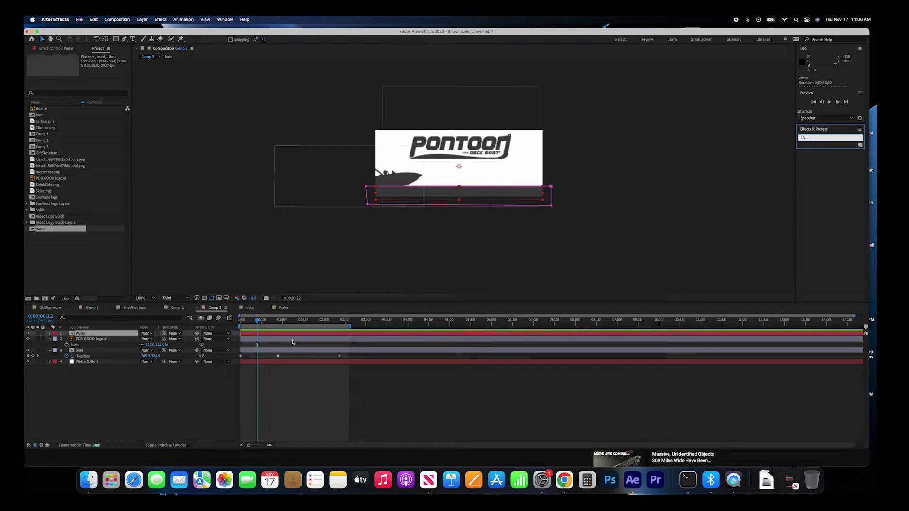
{"action": "right_click", "coordinate": [260, 337]}
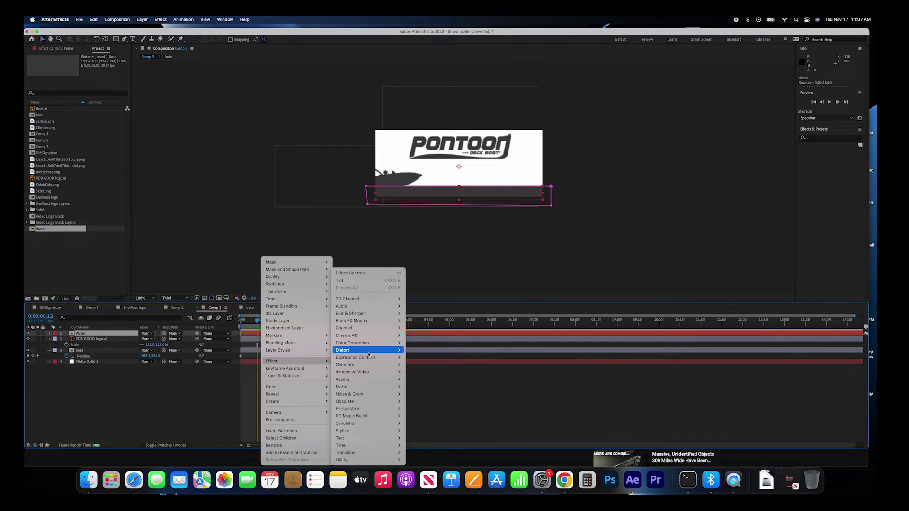
{"action": "mouse_move", "coordinate": [355, 351]}
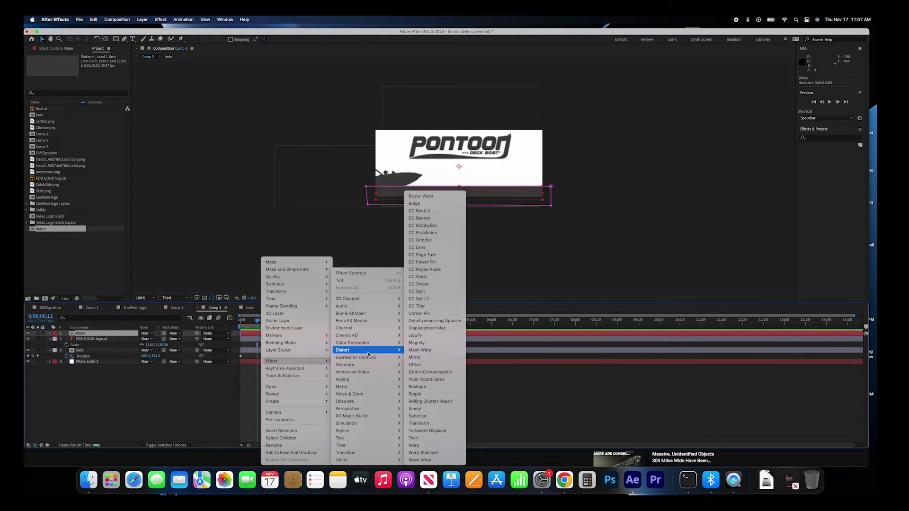
- Apply Turbulent Displace to Water, lowering its amount and setting size to 30
{"action": "left_click", "coordinate": [435, 431]}
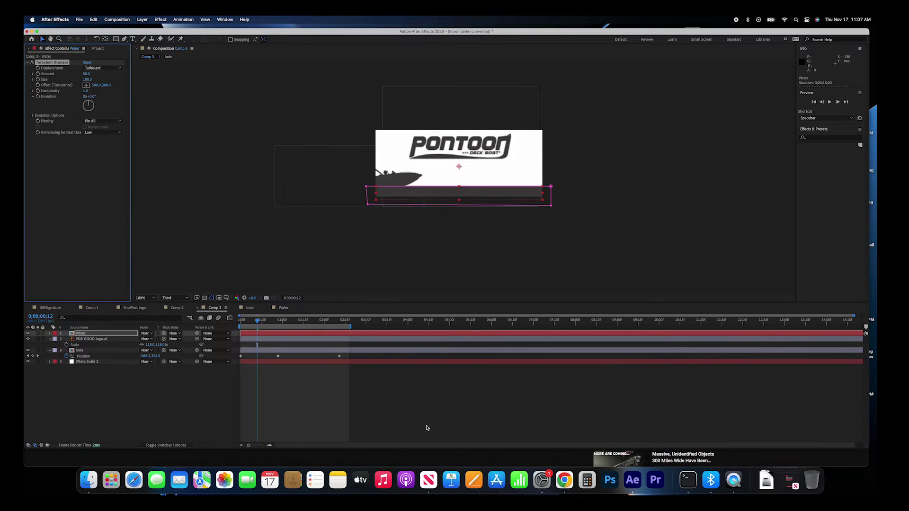
{"action": "left_click_drag", "start_coordinate": [256, 322], "coordinate": [278, 322]}
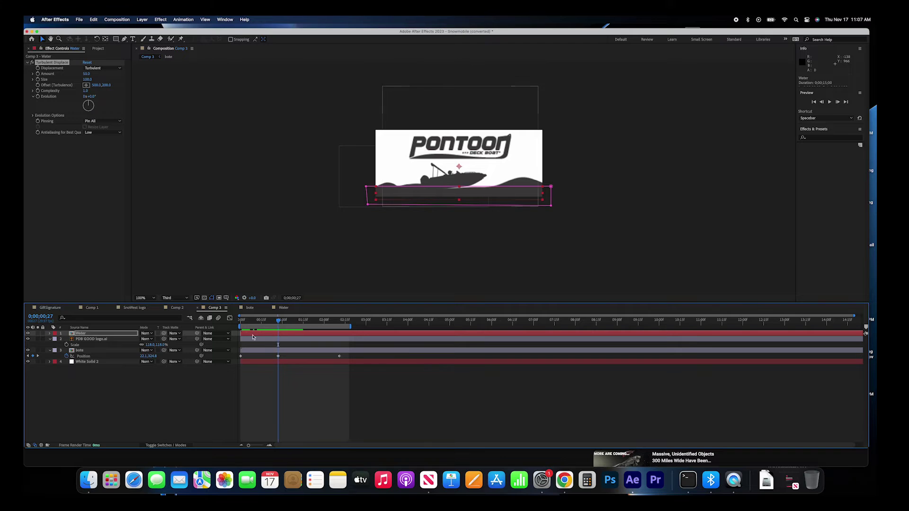
{"action": "mouse_move", "coordinate": [86, 74]}
{"action": "left_mouse_down"}
{"action": "mouse_move", "coordinate": [63, 73]}
{"action": "mouse_move", "coordinate": [74, 71]}
{"action": "left_mouse_up"}
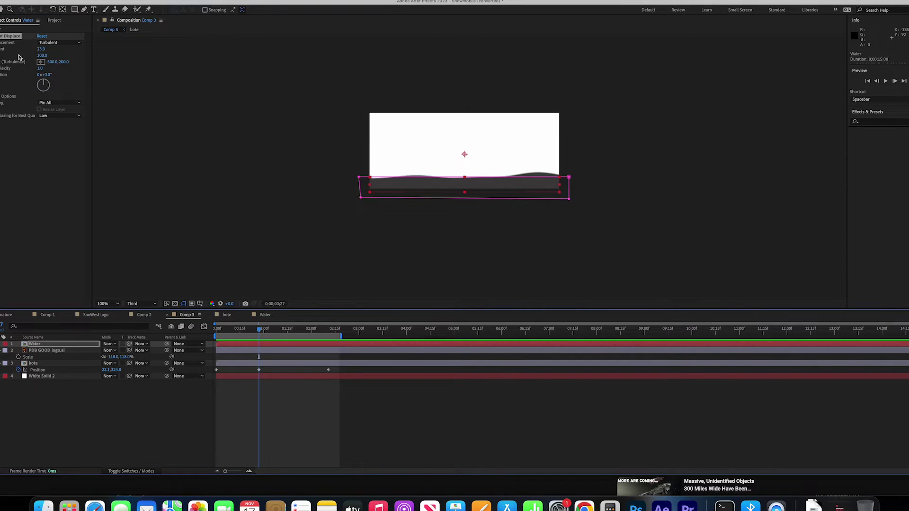
{"action": "type", "text": "30"}
{"action": "key", "text": "Return"}
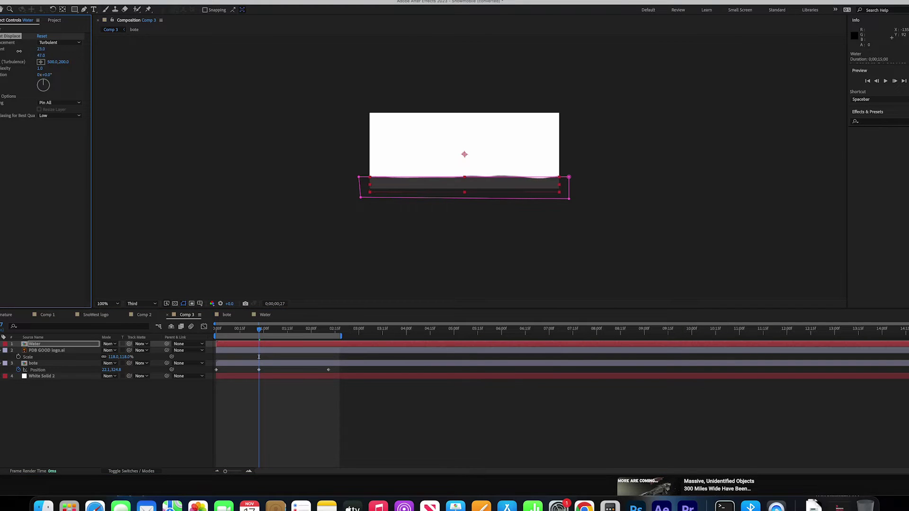
{"action": "left_click_drag", "start_coordinate": [13, 50], "coordinate": [11, 51]}
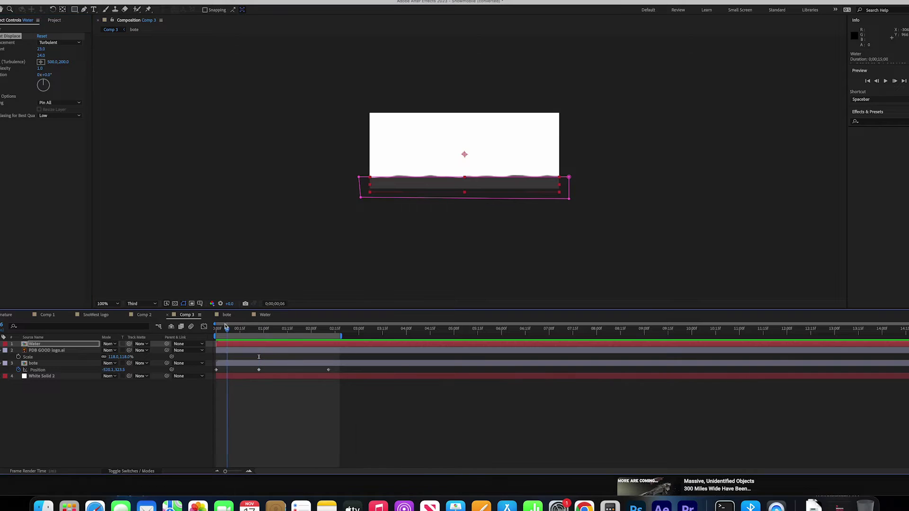
{"action": "left_click_drag", "start_coordinate": [259, 328], "coordinate": [213, 324]}
{"action": "left_click_drag", "start_coordinate": [41, 50], "coordinate": [38, 49]}
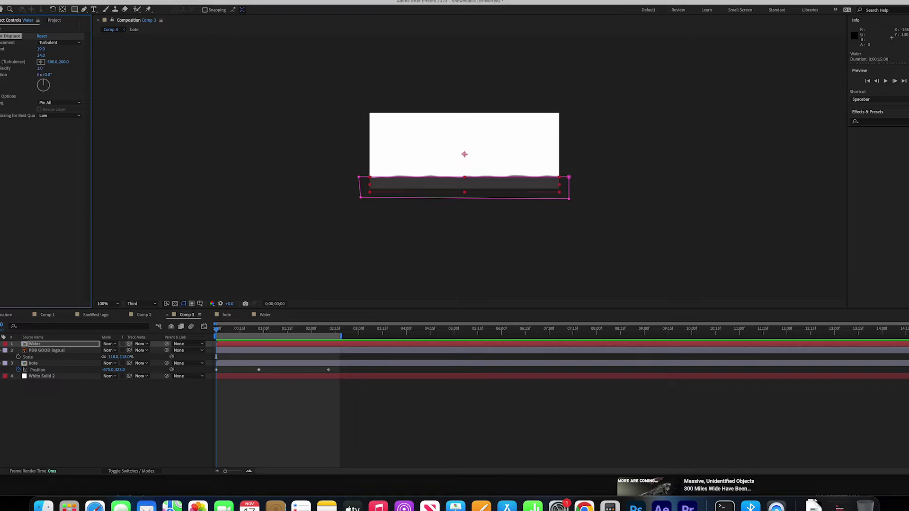
- Drive the Turbulent Displace Evolution property with a time expression
{"action": "left_click", "coordinate": [3, 345]}
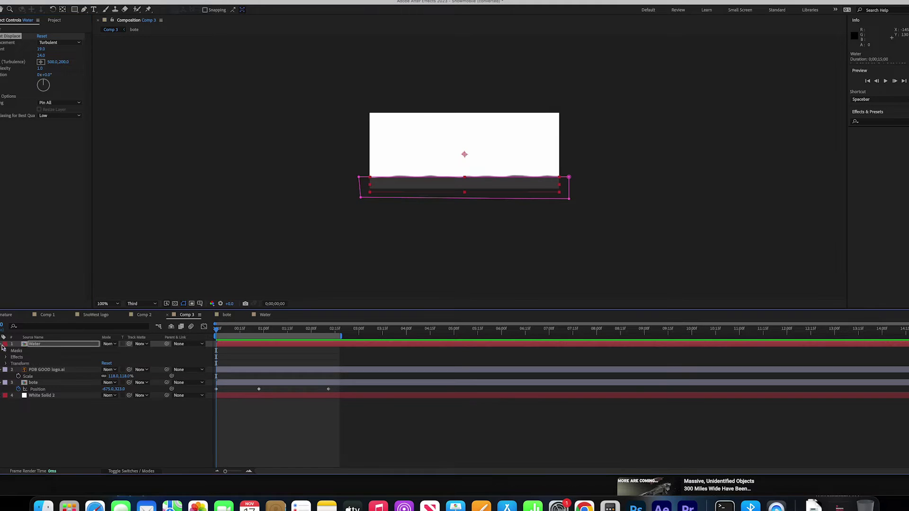
{"action": "left_click", "coordinate": [6, 357]}
{"action": "left_click", "coordinate": [13, 364]}
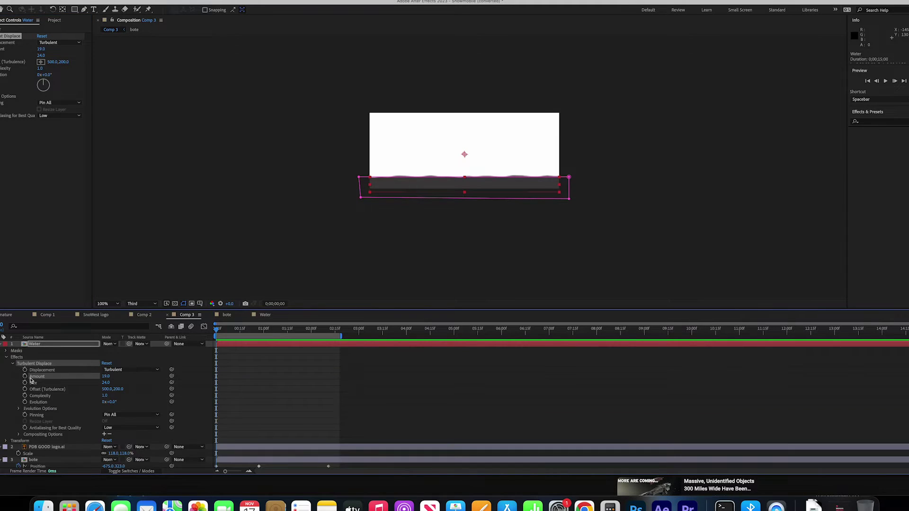
{"action": "left_click", "coordinate": [25, 402], "text": "alt"}
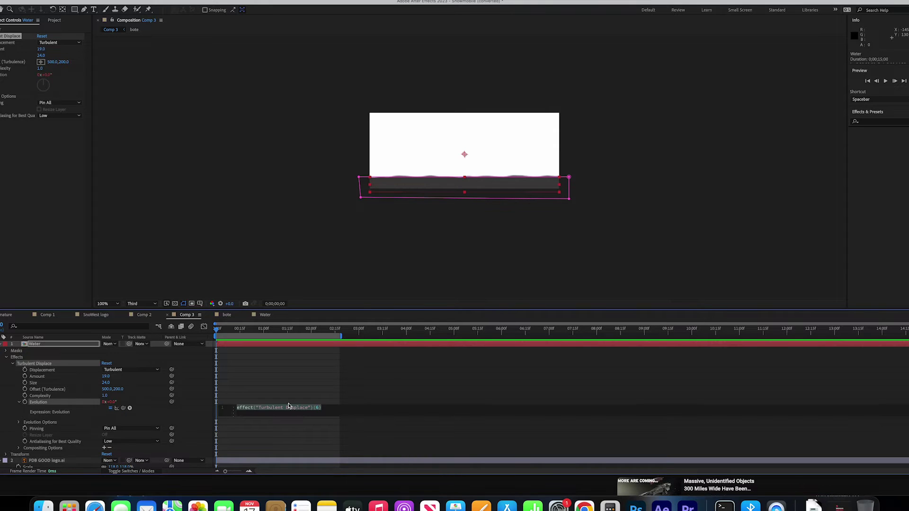
{"action": "type", "text": "time"}
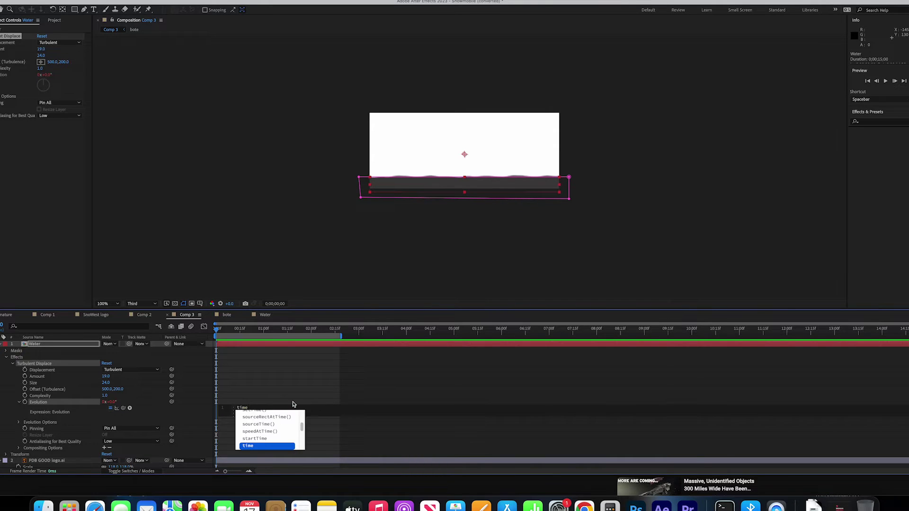
{"action": "key", "text": "Return"}
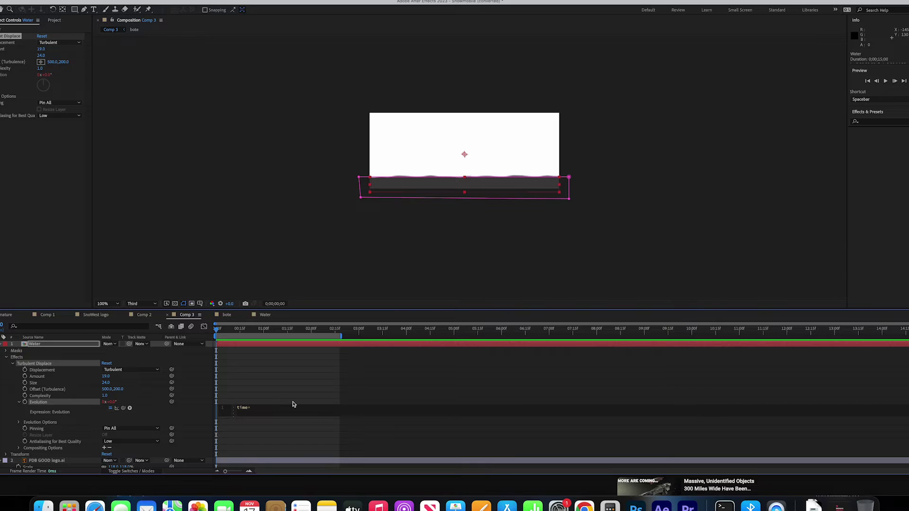
{"action": "type", "text": "300"}
{"action": "key", "text": "KP_Enter"}
- Preview the boat gliding over the undulating water
{"action": "key", "text": "space"}
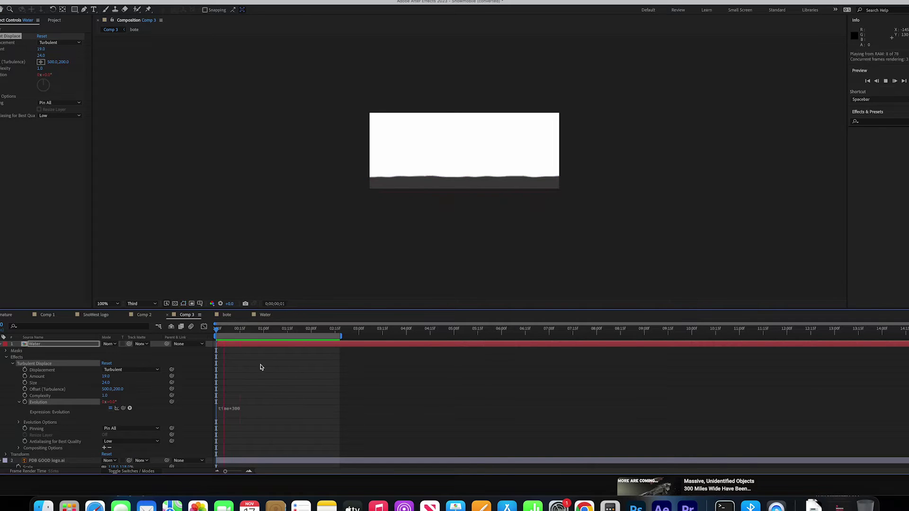
{"action": "key", "text": "space"}
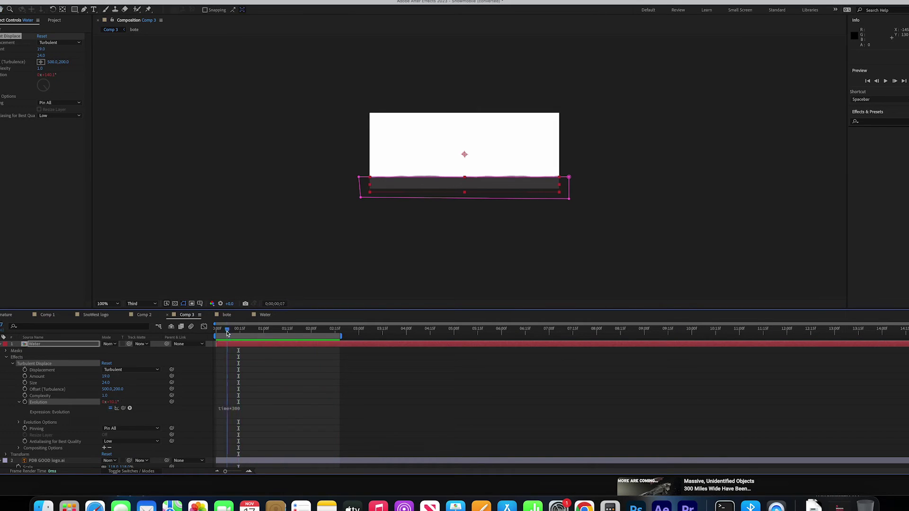
{"action": "left_click", "coordinate": [1, 347]}
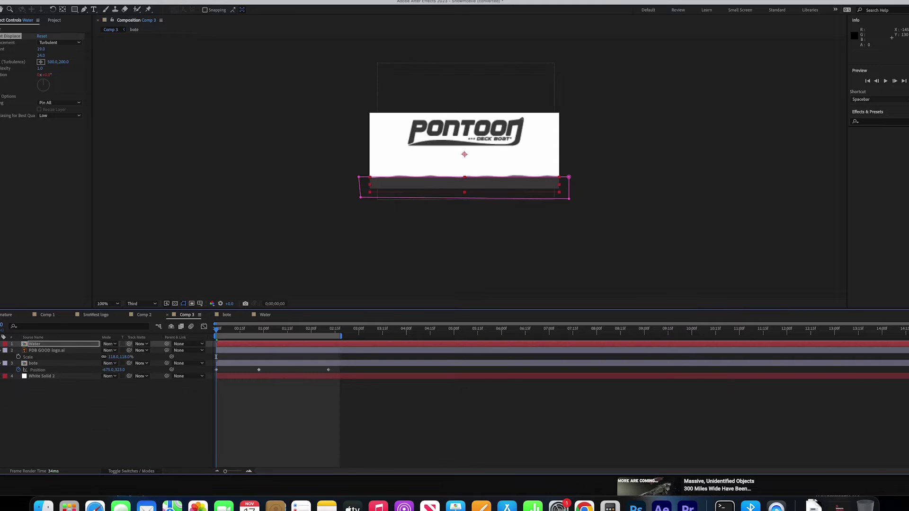
{"action": "left_click", "coordinate": [280, 420]}
{"action": "key", "text": "space"}
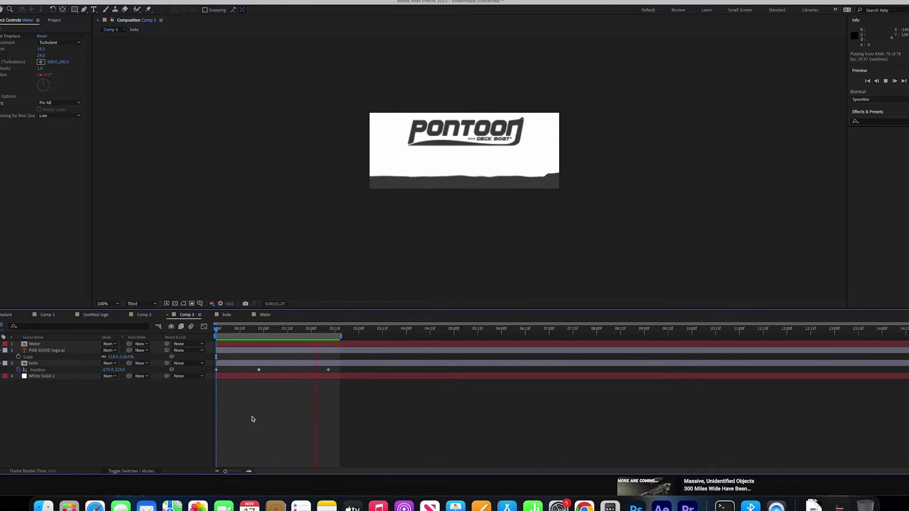
{"action": "key", "text": "space"}
{"action": "key", "text": "space"}
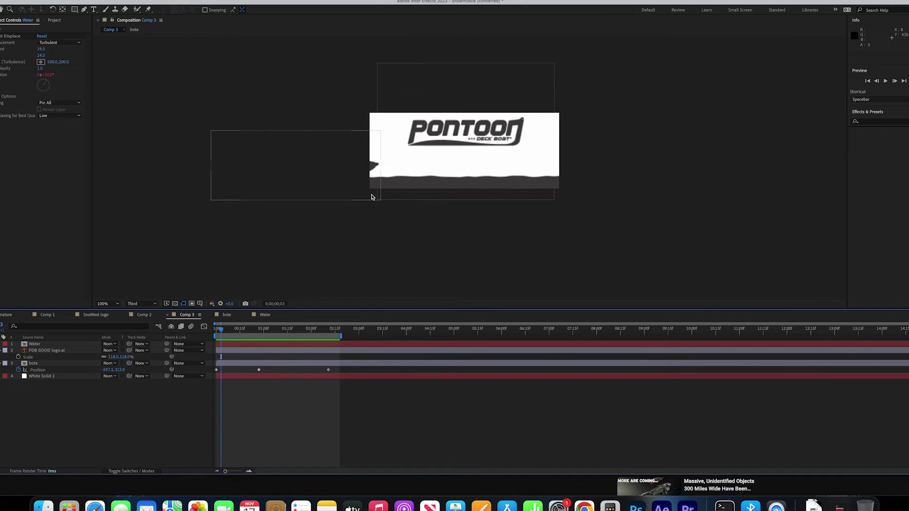
{"action": "left_click", "coordinate": [87, 1]}
- Queue Comp 3 to render into a new Boatwaves folder inside Desktop/GiftSignature
{"action": "left_click", "coordinate": [85, 57]}
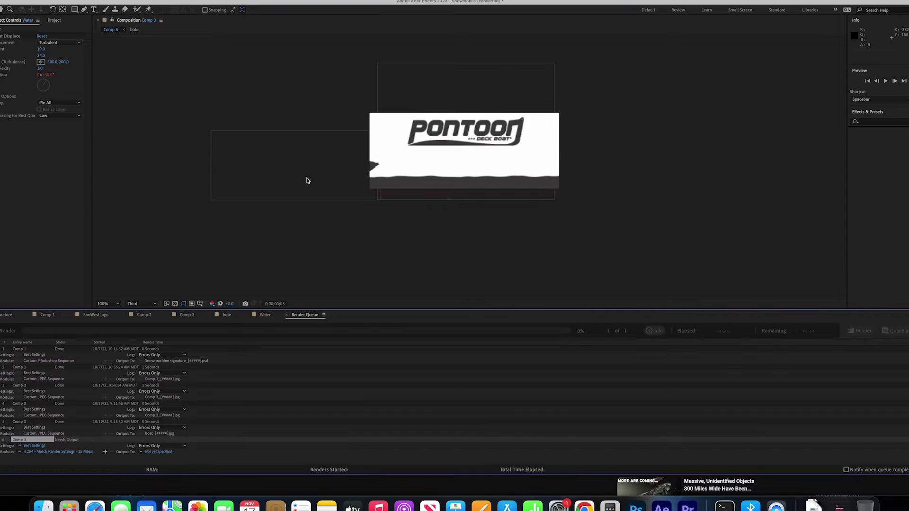
{"action": "left_click", "coordinate": [159, 452]}
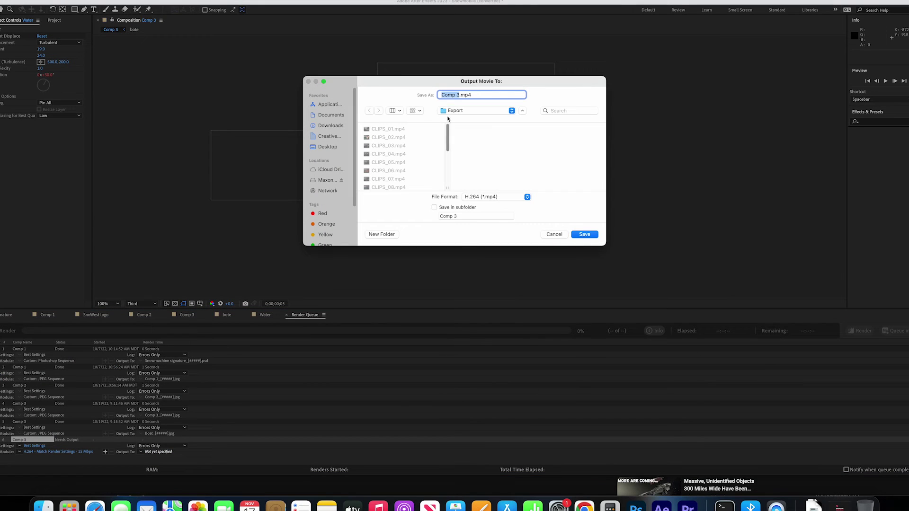
{"action": "left_click", "coordinate": [327, 147]}
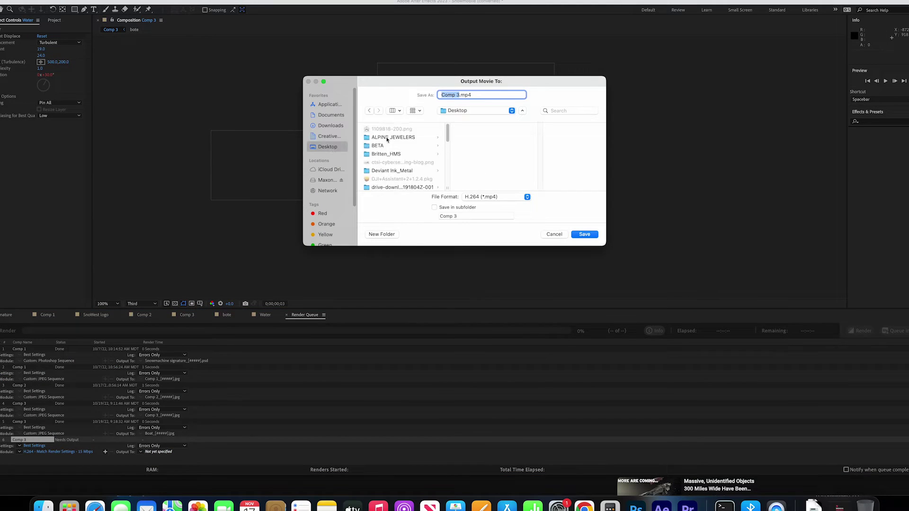
{"action": "left_click", "coordinate": [381, 153]}
{"action": "left_click", "coordinate": [381, 234]}
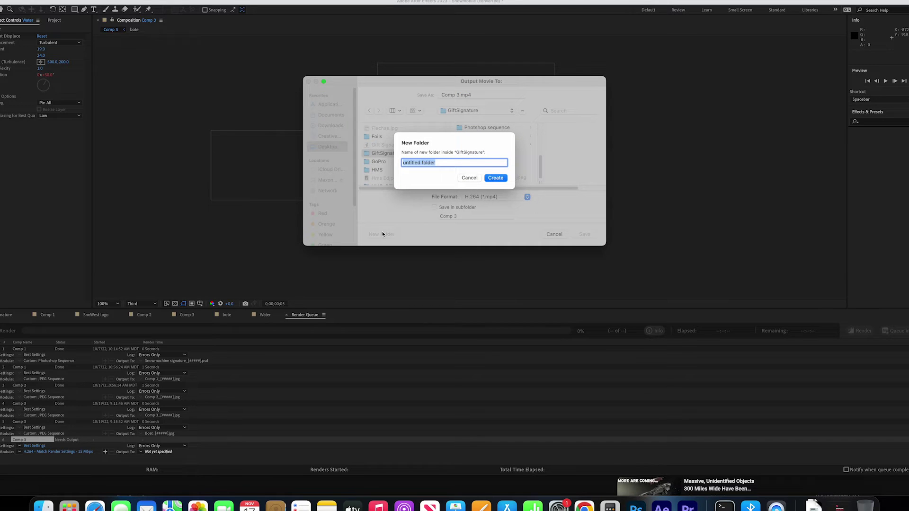
{"action": "type", "text": "Boatwaves"}
{"action": "key", "text": "Return"}
{"action": "left_click", "coordinate": [585, 233]}
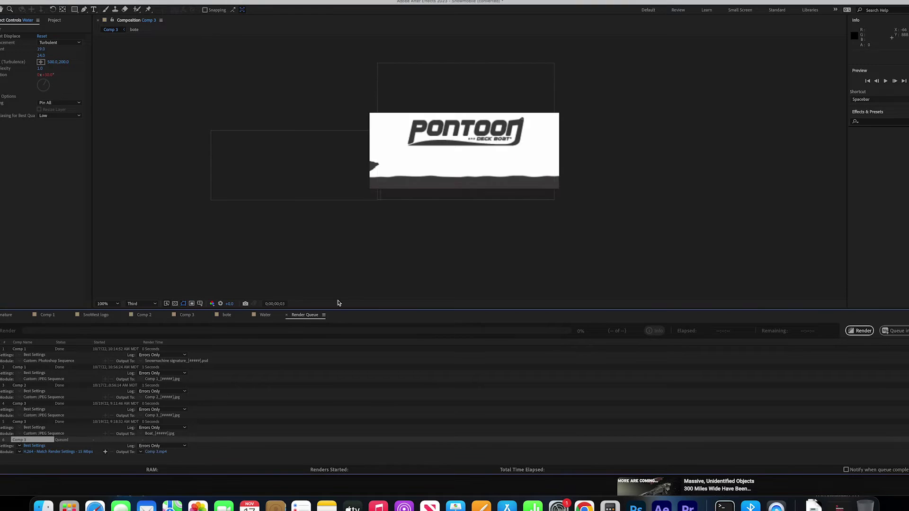
- Set the output format to JPEG Sequence, render the frames, and launch Photoshop
{"action": "left_click", "coordinate": [85, 453]}
{"action": "left_click", "coordinate": [225, 76]}
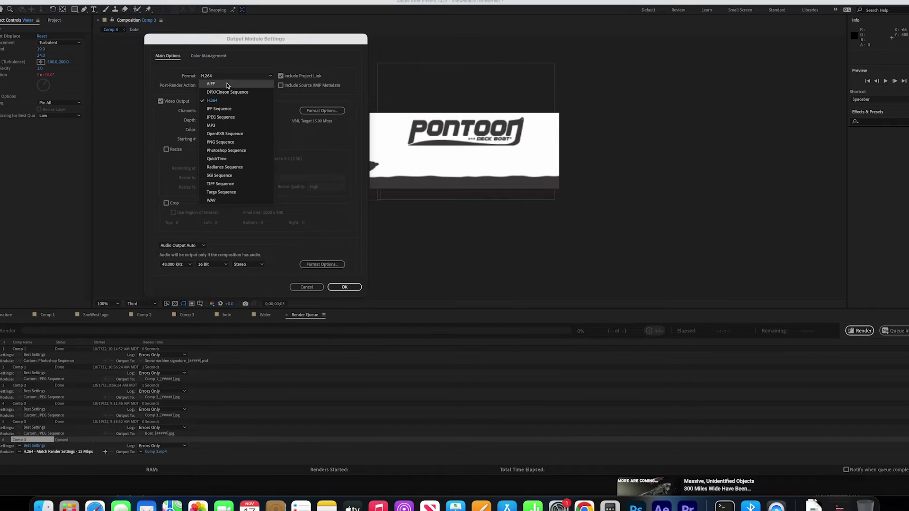
{"action": "left_click", "coordinate": [220, 116]}
{"action": "left_click", "coordinate": [303, 220]}
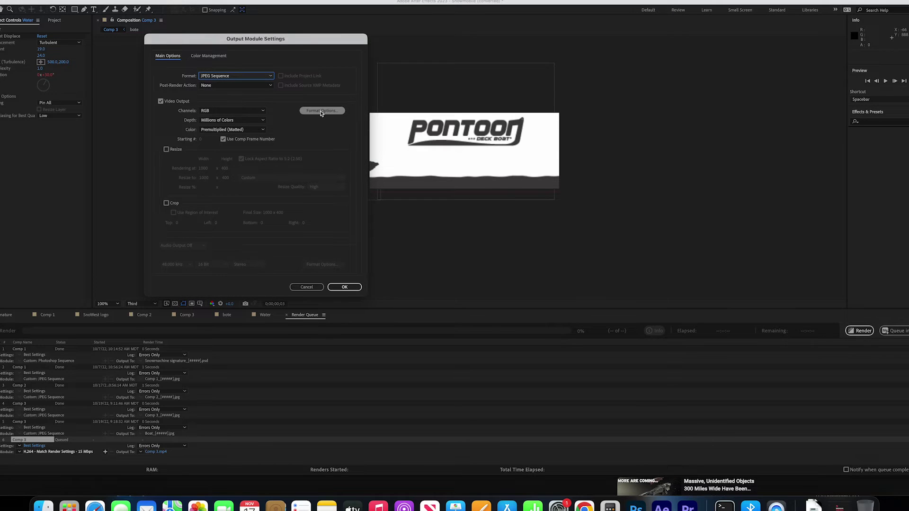
{"action": "left_click", "coordinate": [344, 286]}
{"action": "left_click", "coordinate": [859, 330]}
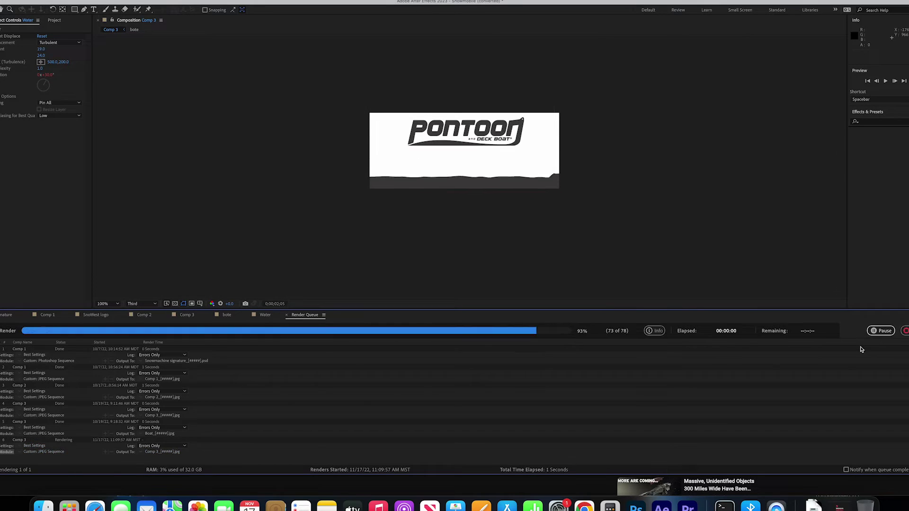
{"action": "left_click", "coordinate": [636, 506]}
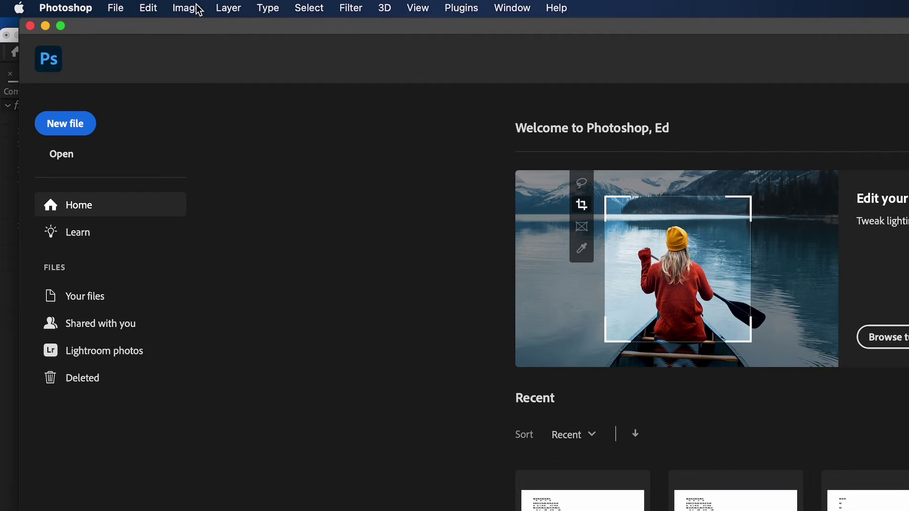
- Use Load Files into Stack to browse to Desktop/GiftSignature/Boatwaves
{"action": "left_click", "coordinate": [189, 8]}
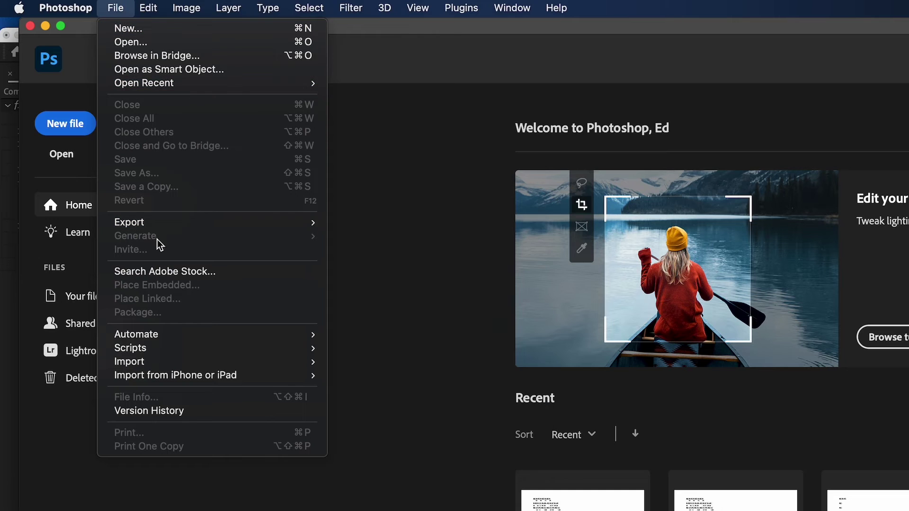
{"action": "mouse_move", "coordinate": [130, 348]}
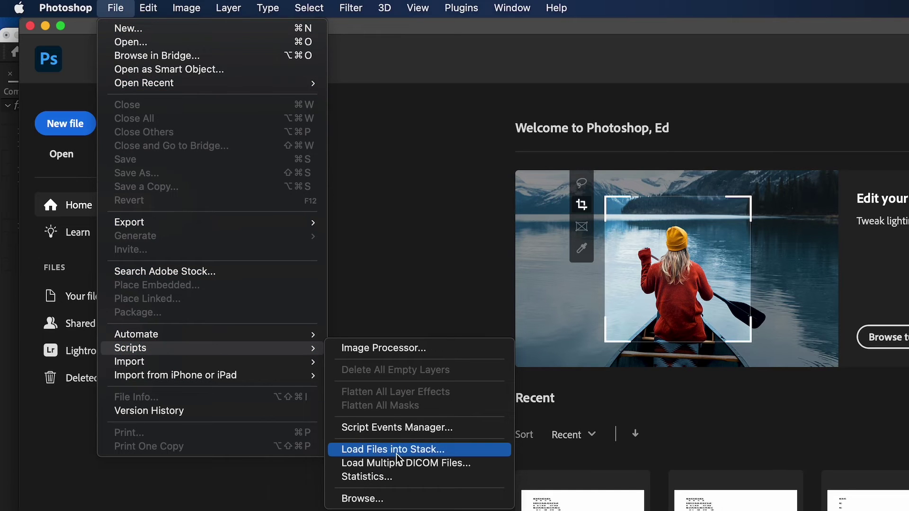
{"action": "left_click", "coordinate": [397, 458]}
{"action": "left_click", "coordinate": [488, 263]}
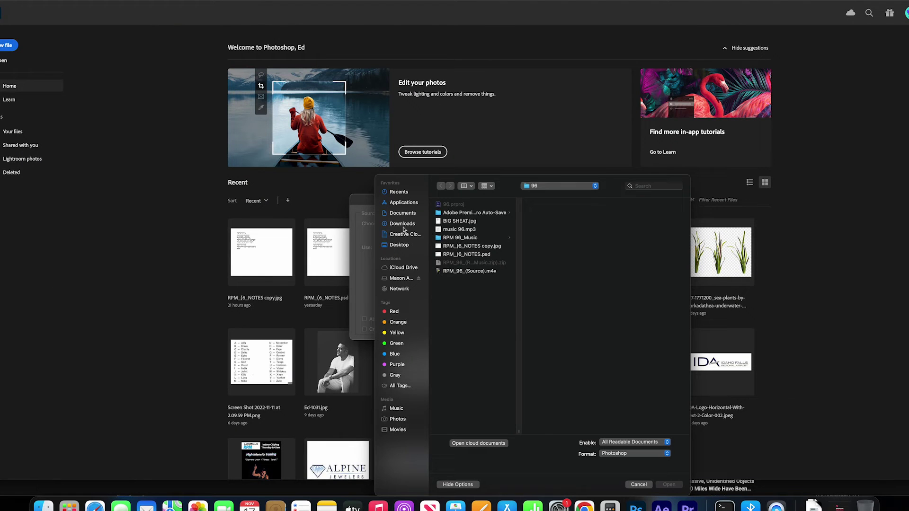
{"action": "left_click", "coordinate": [400, 244]}
{"action": "left_click", "coordinate": [473, 322]}
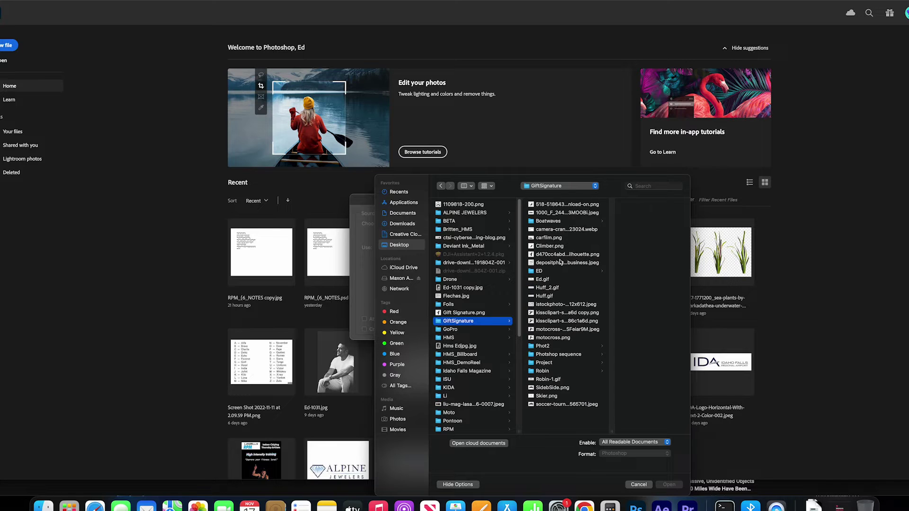
{"action": "left_click", "coordinate": [557, 225]}
- Select all 78 Comp 3 JPEG frames and load them as layers
{"action": "left_click", "coordinate": [660, 202]}
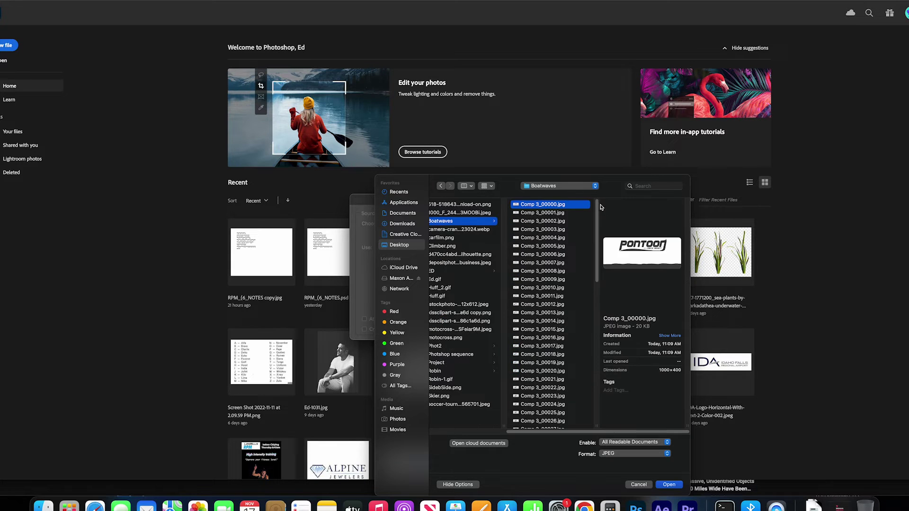
{"action": "scroll", "coordinate": [602, 218], "scroll_direction": "down", "scroll_amount": 3}
{"action": "scroll", "coordinate": [598, 261], "scroll_direction": "down", "scroll_amount": 15}
{"action": "left_click", "coordinate": [551, 419], "text": "shift"}
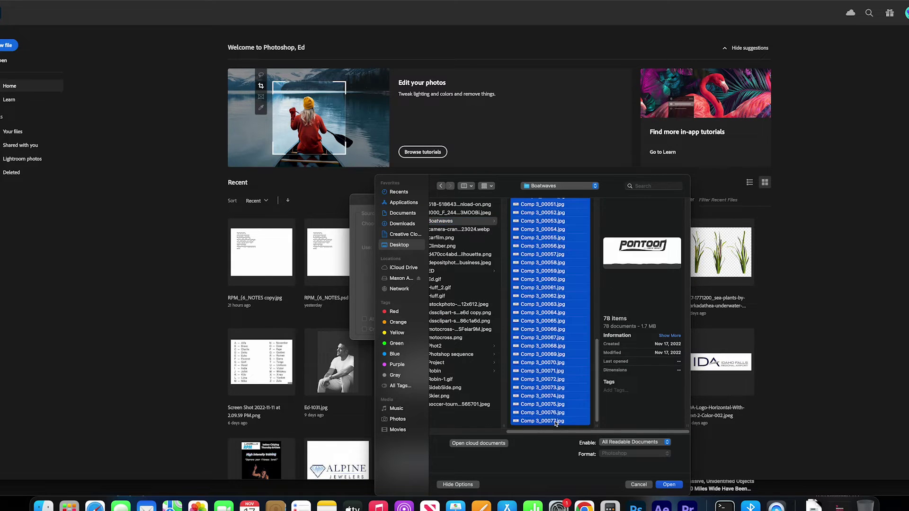
{"action": "left_click", "coordinate": [675, 486]}
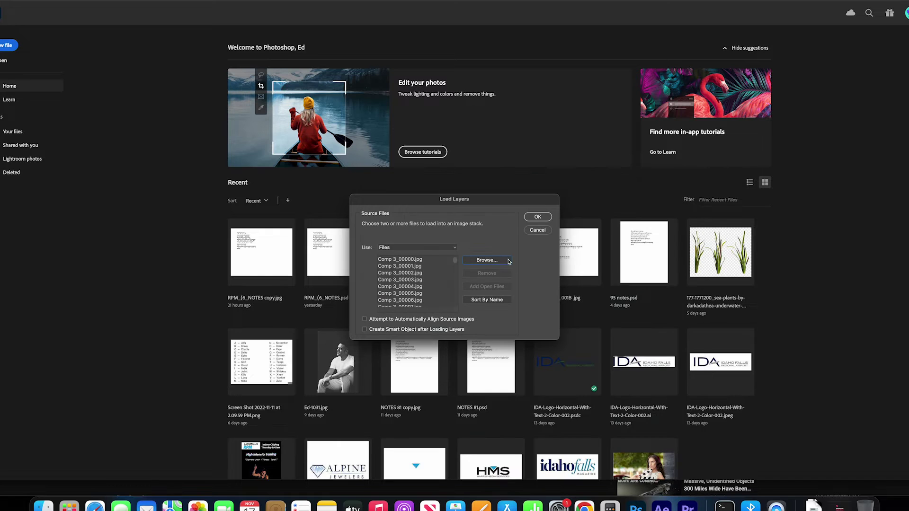
{"action": "left_click", "coordinate": [538, 218]}
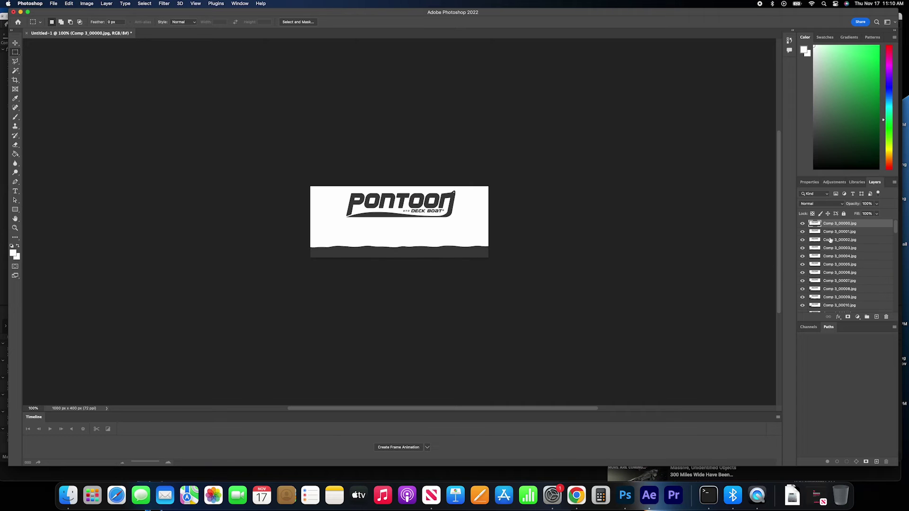
- Create a frame animation from the layers and play it
{"action": "left_click", "coordinate": [398, 447]}
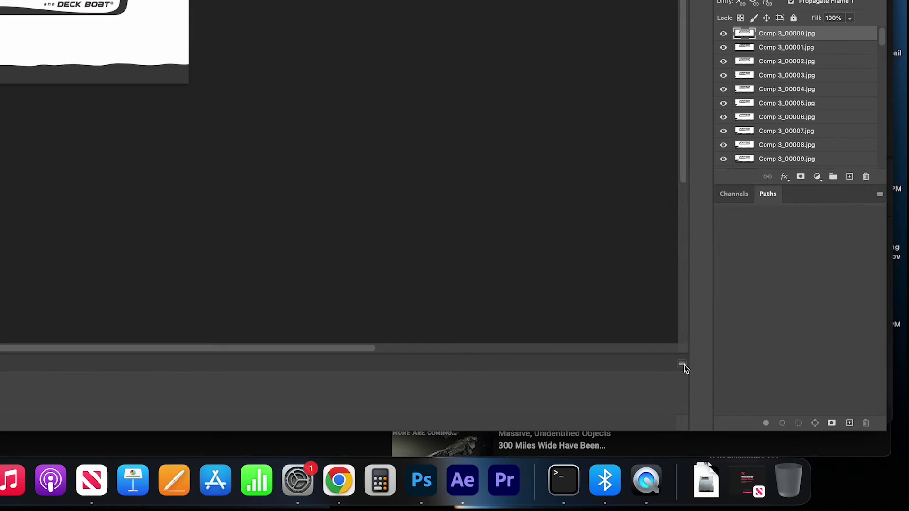
{"action": "left_click", "coordinate": [778, 426]}
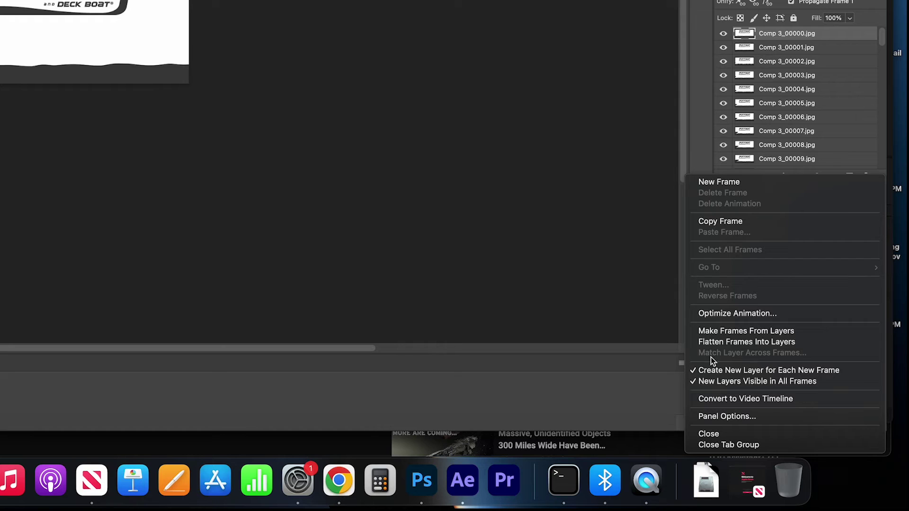
{"action": "left_click", "coordinate": [772, 333]}
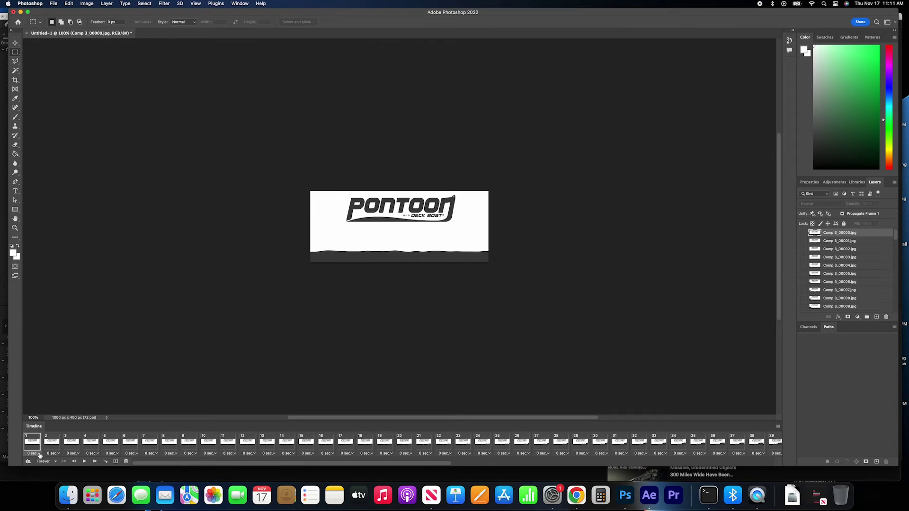
{"action": "left_click", "coordinate": [84, 461]}
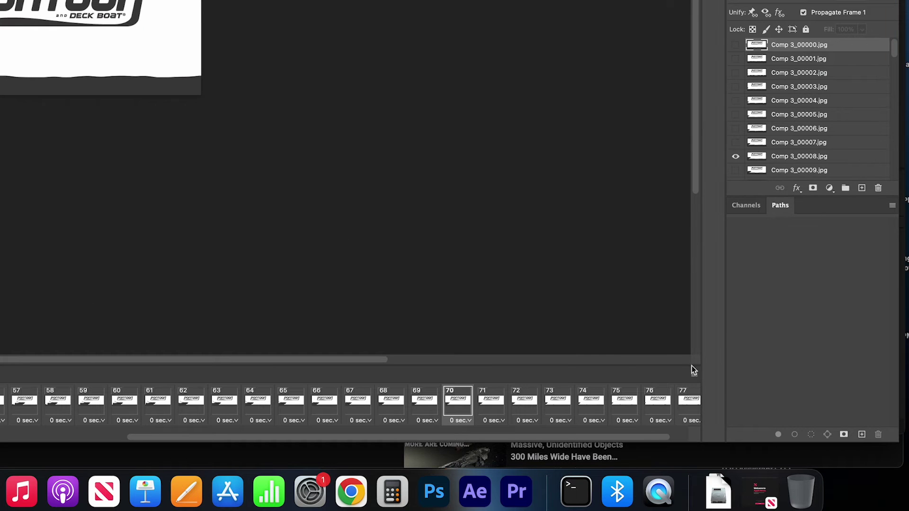
- Reverse the animation frames and replay to check the boat slides in
{"action": "left_click", "coordinate": [691, 373]}
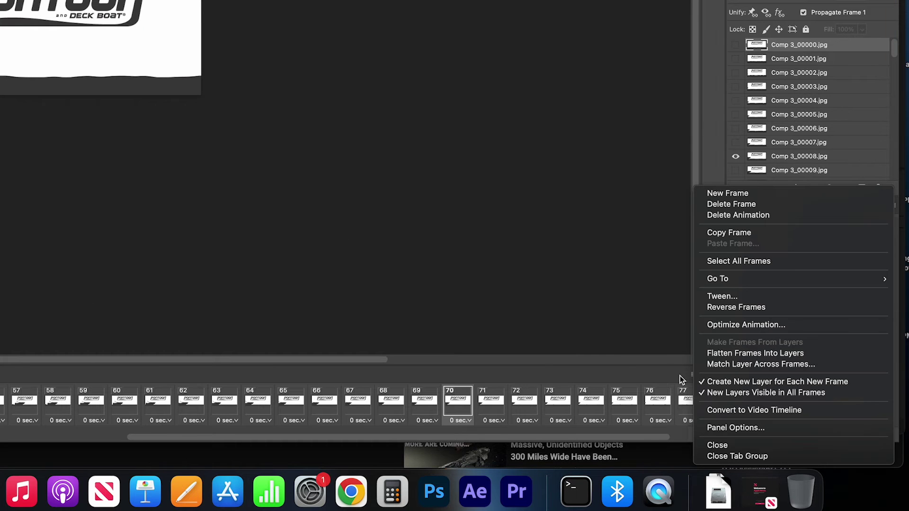
{"action": "left_click", "coordinate": [731, 308]}
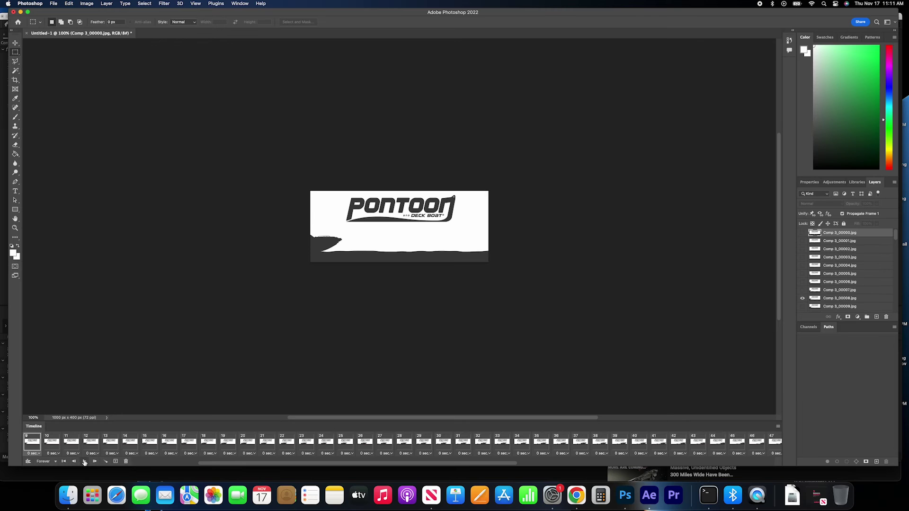
{"action": "left_click", "coordinate": [84, 462]}
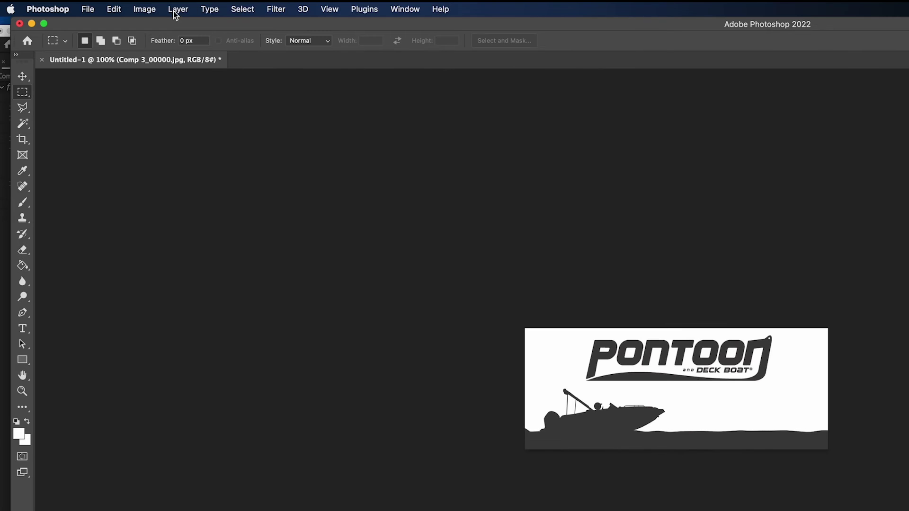
- Save the animation as Untitled-1.gif via Save for Web (Legacy) into a new GiftSignature subfolder
{"action": "left_click", "coordinate": [175, 14]}
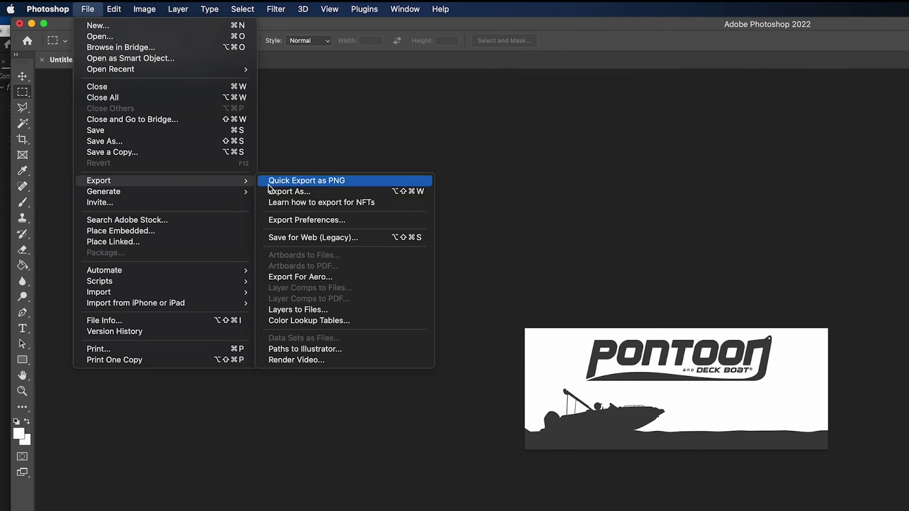
{"action": "left_click", "coordinate": [326, 237]}
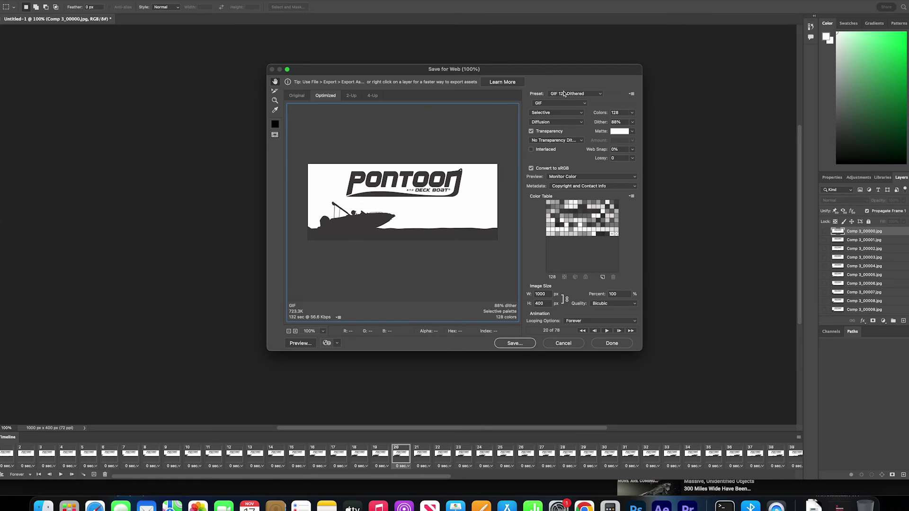
{"action": "left_click", "coordinate": [515, 343]}
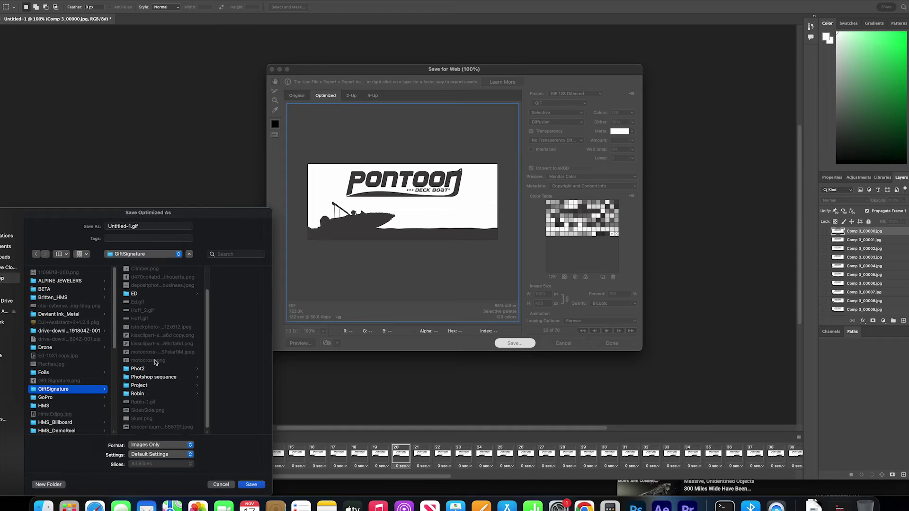
{"action": "left_click", "coordinate": [58, 485]}
{"action": "type", "text": "Expop"}
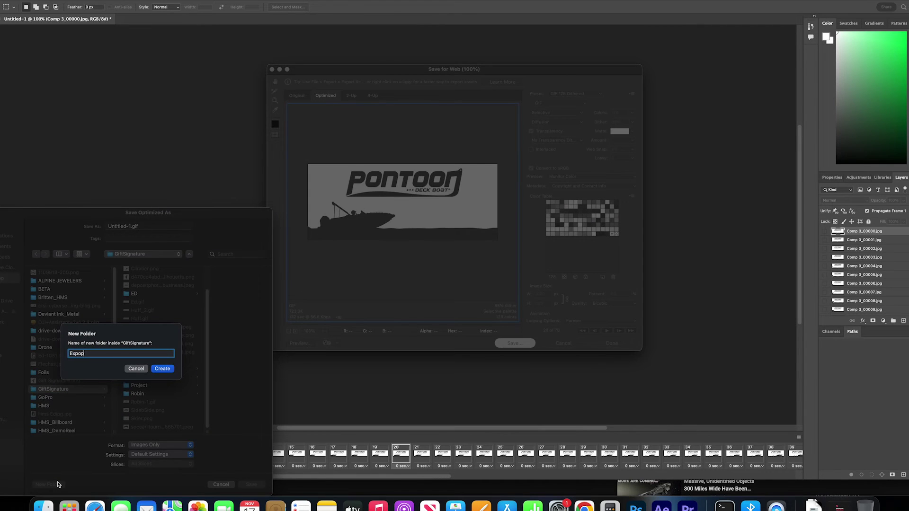
{"action": "type", "text": "rt"}
{"action": "key", "text": "Return"}
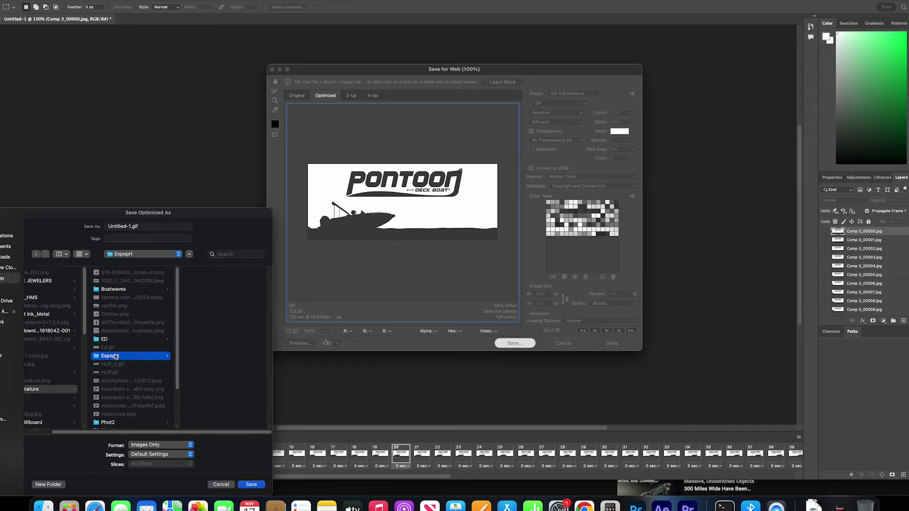
{"action": "left_click", "coordinate": [246, 485]}
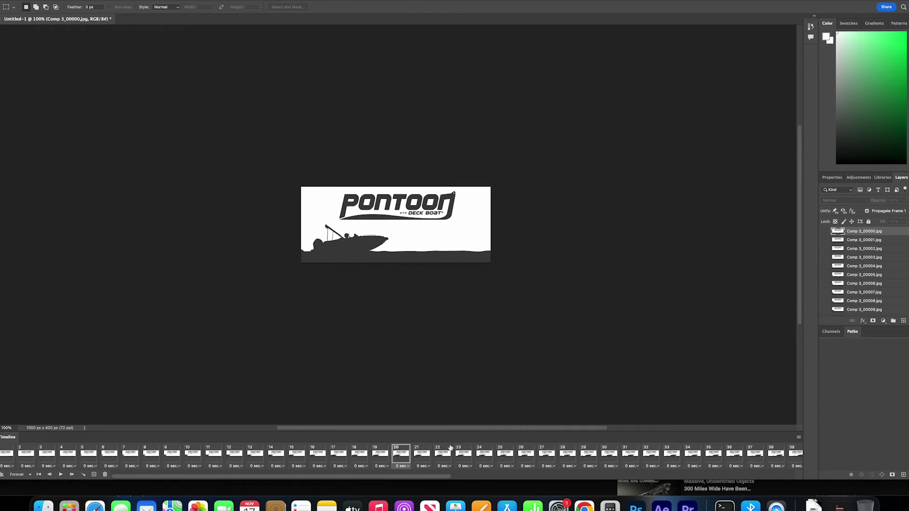
- In Finder, navigate to Desktop > GiftSignature and into the new export folder
{"action": "left_click", "coordinate": [44, 505]}
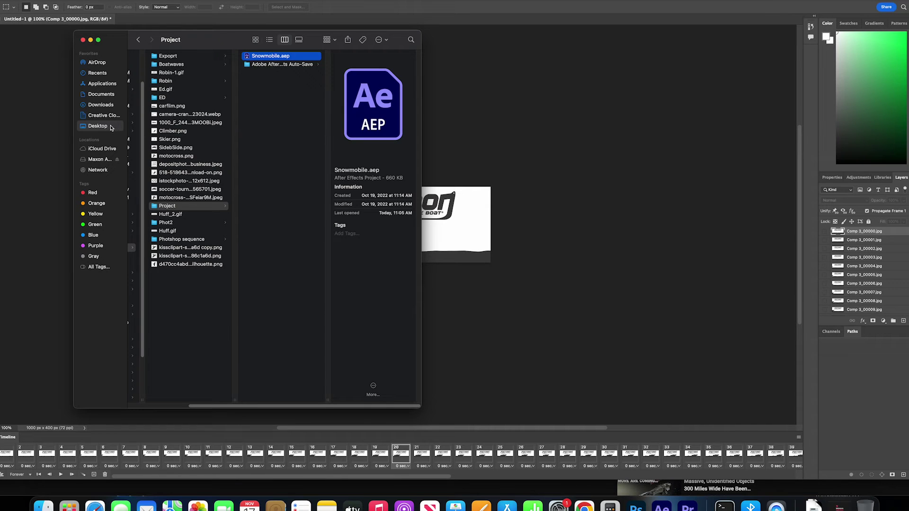
{"action": "left_click", "coordinate": [111, 128]}
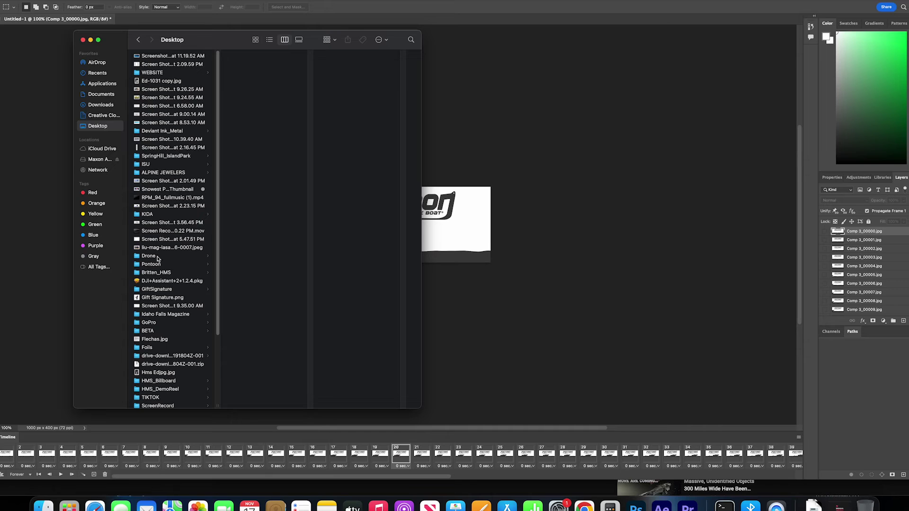
{"action": "scroll", "coordinate": [174, 362], "scroll_direction": "down", "scroll_amount": 3}
{"action": "scroll", "coordinate": [183, 349], "scroll_direction": "down", "scroll_amount": 5}
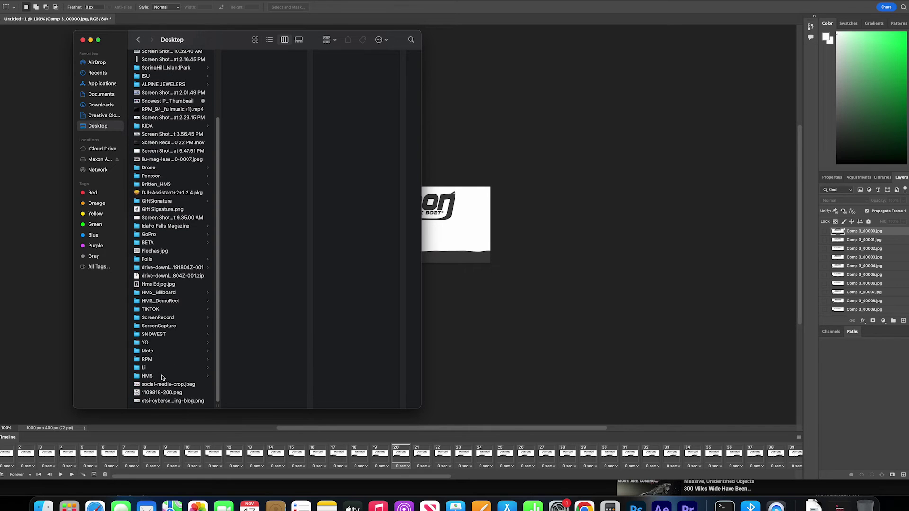
{"action": "left_click", "coordinate": [169, 202]}
{"action": "left_click", "coordinate": [248, 57]}
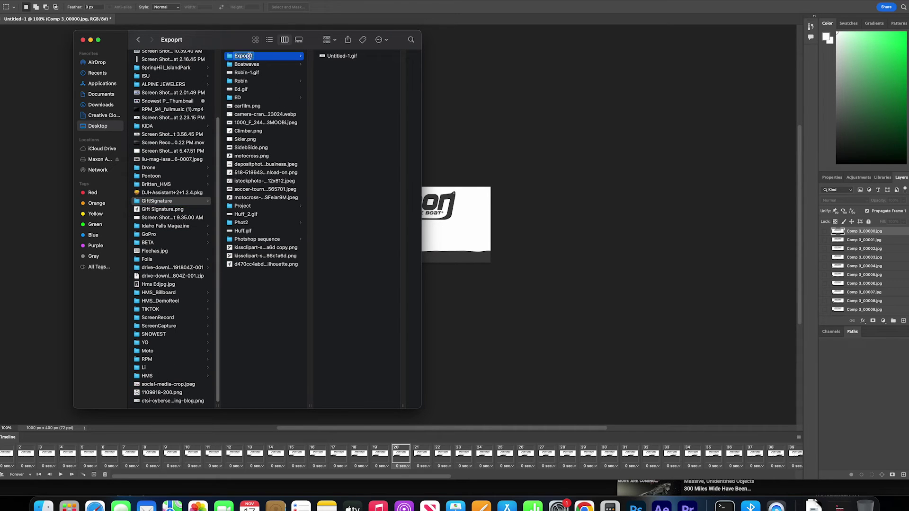
- Select Untitled-1.gif and preview the boat animation in Quick Look
{"action": "left_click", "coordinate": [265, 73]}
{"action": "left_click", "coordinate": [265, 56]}
{"action": "left_click", "coordinate": [341, 56]}
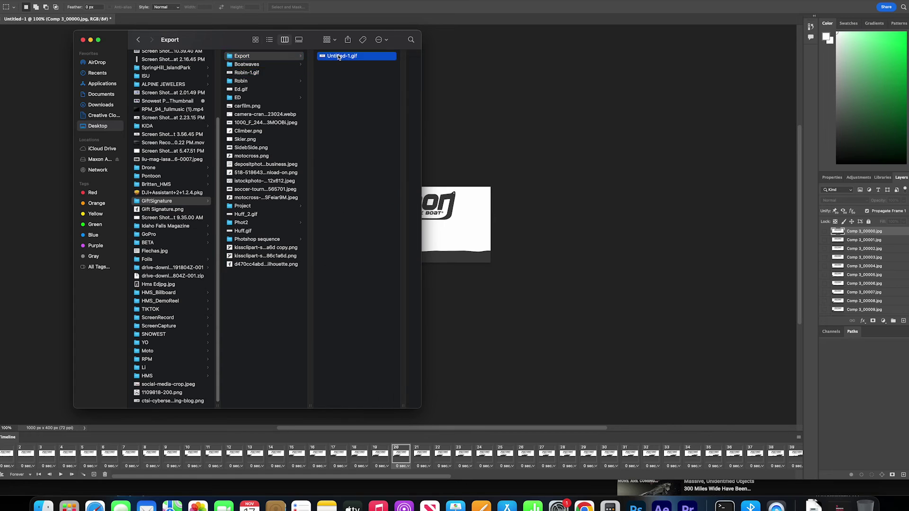
{"action": "key", "text": "space"}
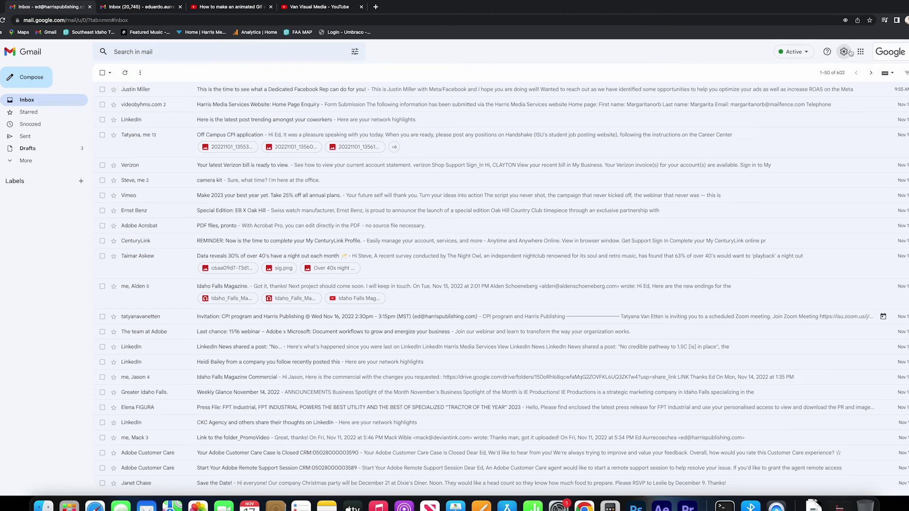
- Open Gmail's full settings and keep the Ed Anime signature as the default for new emails
{"action": "left_click", "coordinate": [843, 52]}
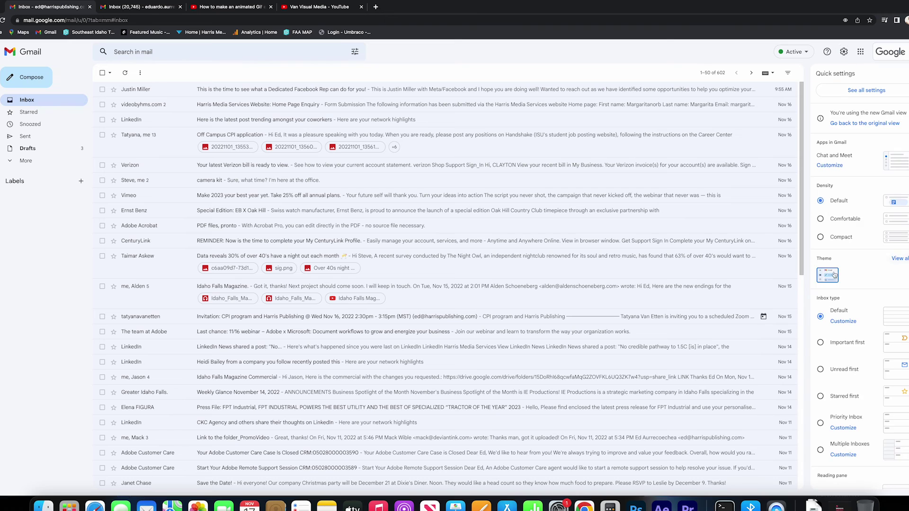
{"action": "left_click", "coordinate": [869, 92]}
{"action": "scroll", "coordinate": [360, 284], "scroll_direction": "down", "scroll_amount": 10}
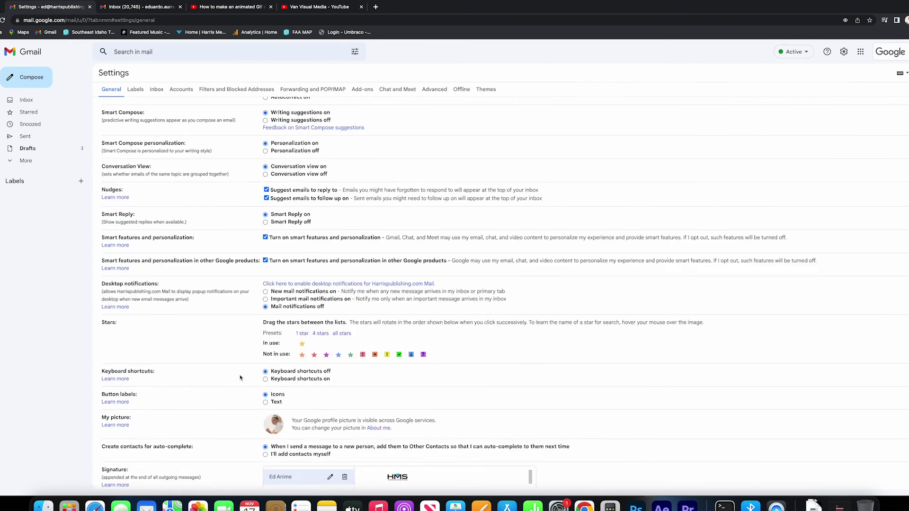
{"action": "scroll", "coordinate": [358, 291], "scroll_direction": "down", "scroll_amount": 5}
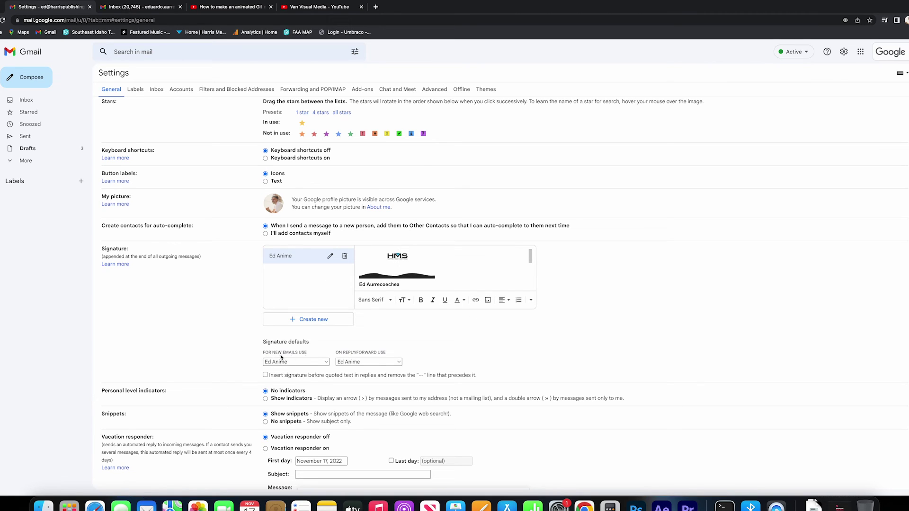
{"action": "left_click", "coordinate": [295, 362]}
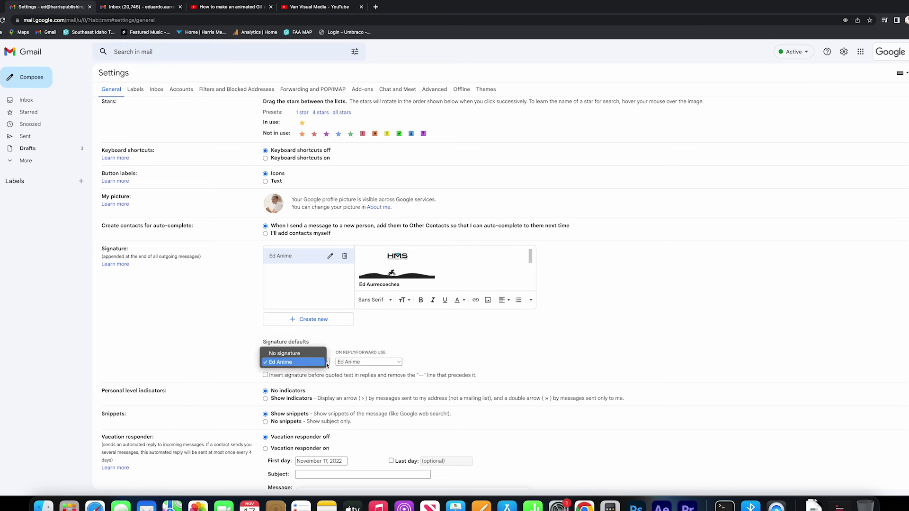
{"action": "left_click", "coordinate": [288, 362]}
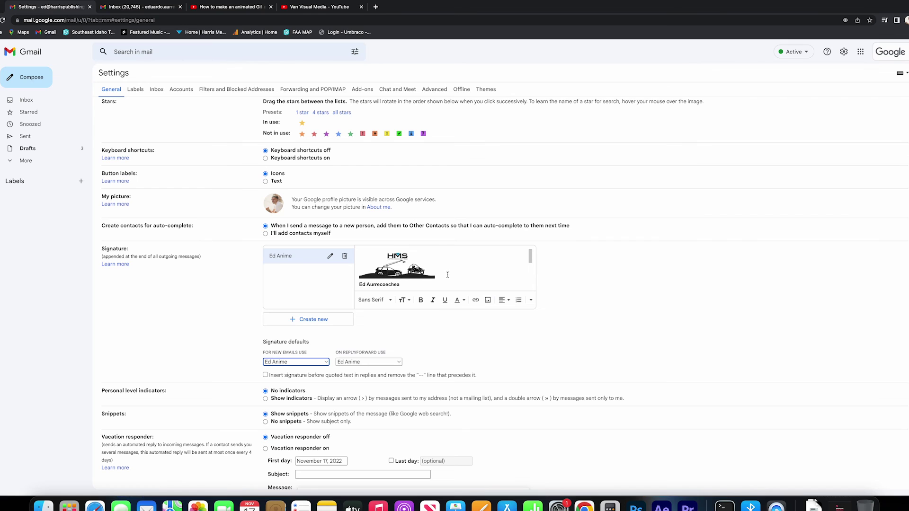
- Switch to the Van Visual Media channel tab and scroll through its uploaded videos
{"action": "left_click", "coordinate": [218, 6]}
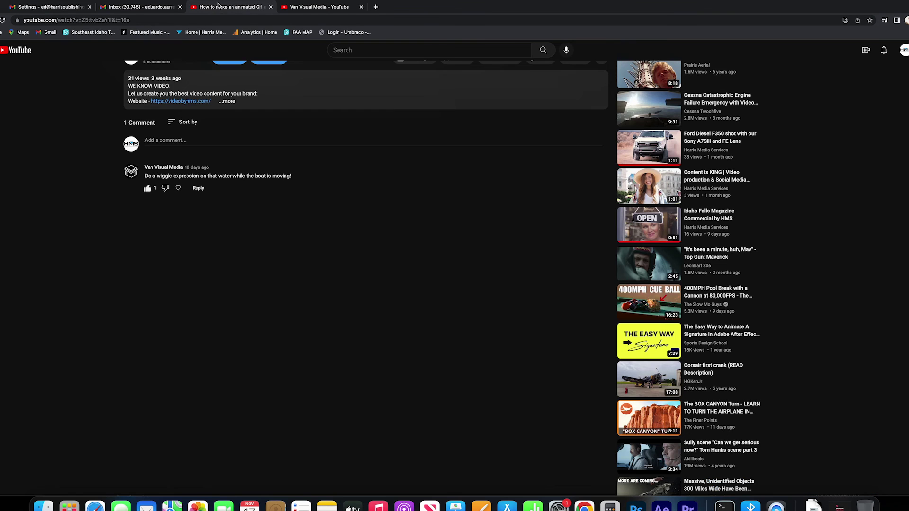
{"action": "left_click", "coordinate": [332, 7]}
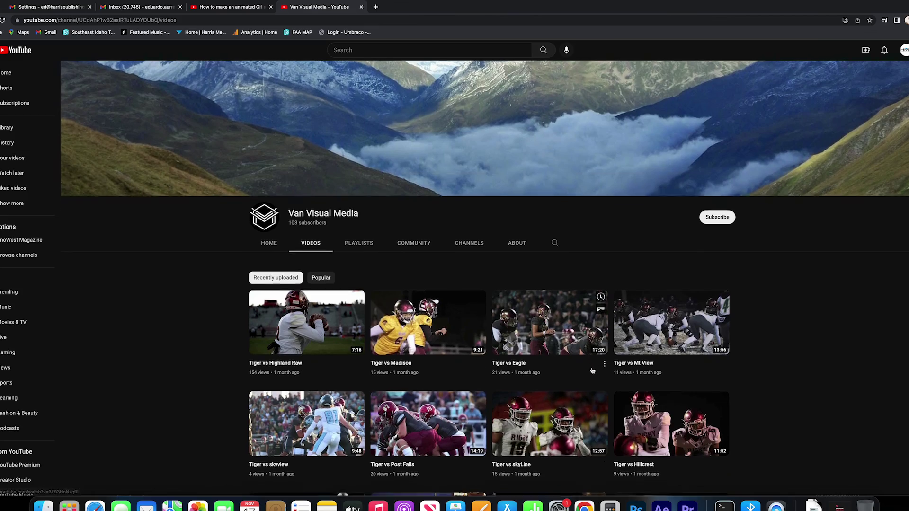
{"action": "scroll", "coordinate": [571, 363], "scroll_direction": "down", "scroll_amount": 4}
{"action": "scroll", "coordinate": [571, 363], "scroll_direction": "down", "scroll_amount": 3}
{"action": "scroll", "coordinate": [570, 363], "scroll_direction": "down", "scroll_amount": 5}
{"action": "scroll", "coordinate": [571, 363], "scroll_direction": "down", "scroll_amount": 5}
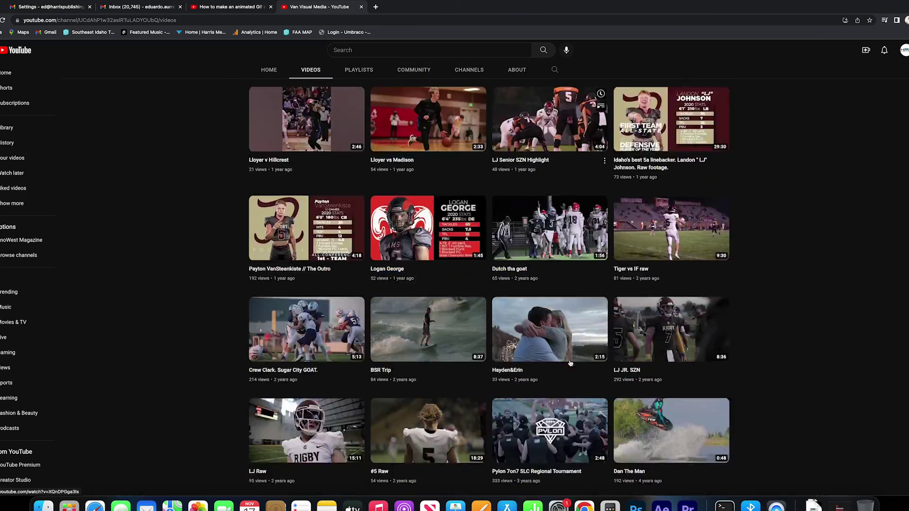
{"action": "scroll", "coordinate": [571, 363], "scroll_direction": "down", "scroll_amount": 5}
{"action": "scroll", "coordinate": [570, 363], "scroll_direction": "down", "scroll_amount": 5}
{"action": "scroll", "coordinate": [570, 363], "scroll_direction": "down", "scroll_amount": 3}
{"action": "scroll", "coordinate": [570, 363], "scroll_direction": "up", "scroll_amount": 5}
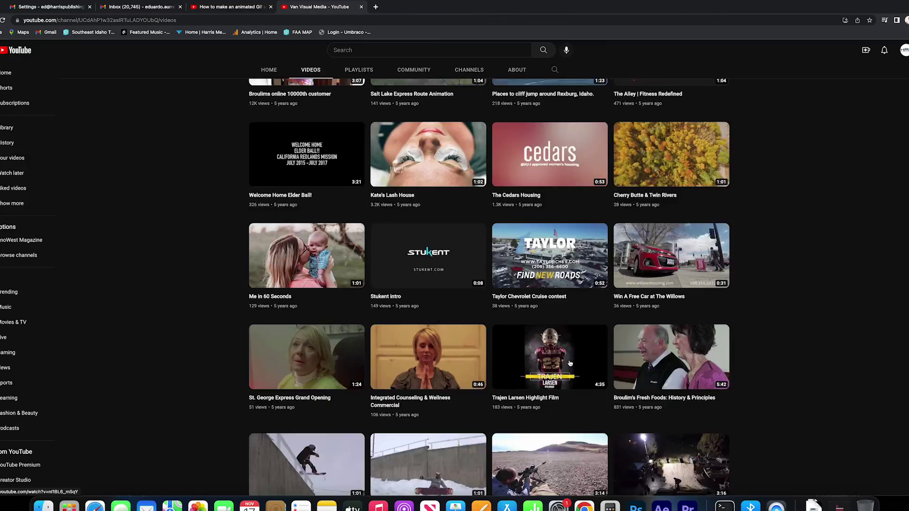
{"action": "scroll", "coordinate": [570, 363], "scroll_direction": "up", "scroll_amount": 10}
{"action": "scroll", "coordinate": [569, 362], "scroll_direction": "up", "scroll_amount": 10}
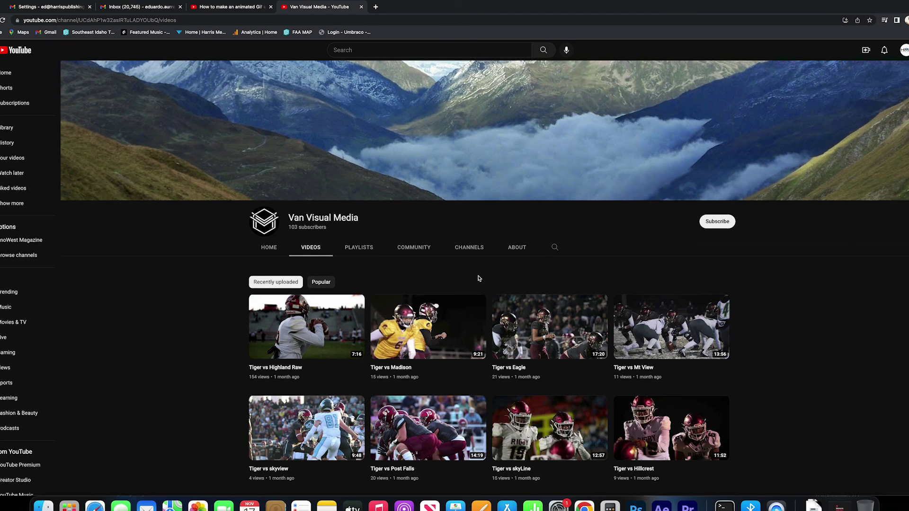